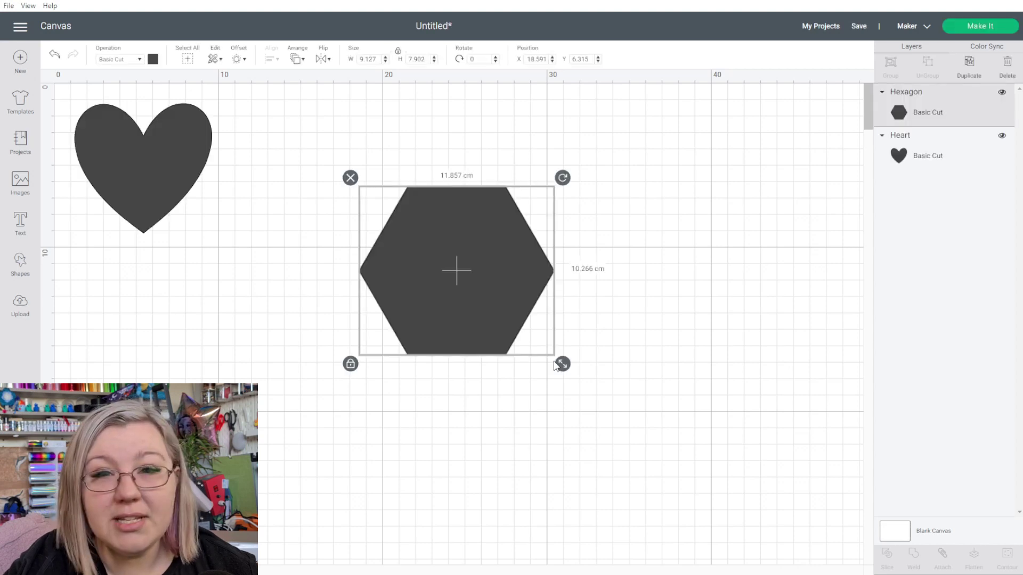
Enlarge the hexagon, centre the heart on it, and slice the heart out.
drag(561, 361, 598, 395)
click(134, 176)
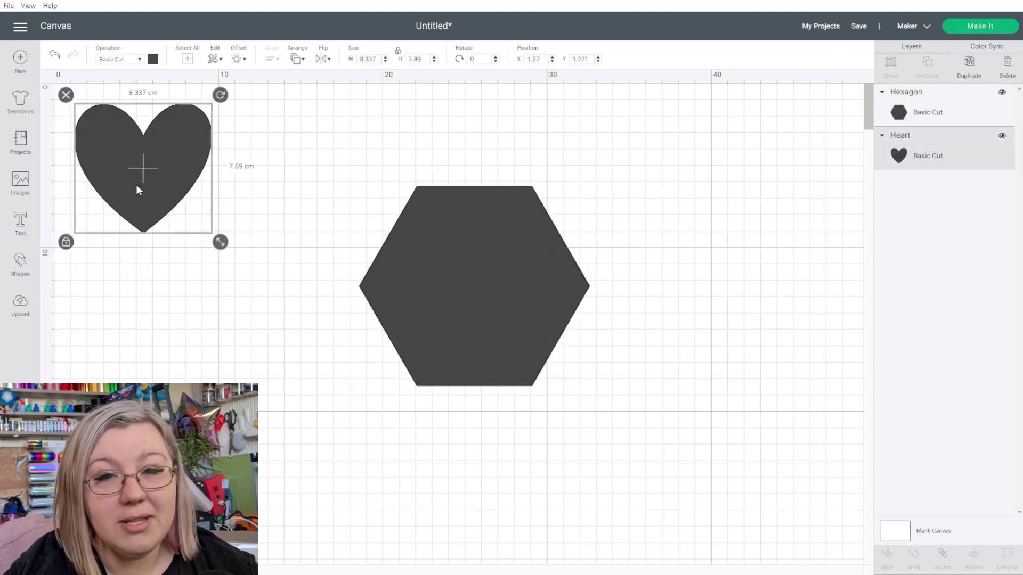
drag(136, 190, 479, 344)
drag(744, 253, 415, 314)
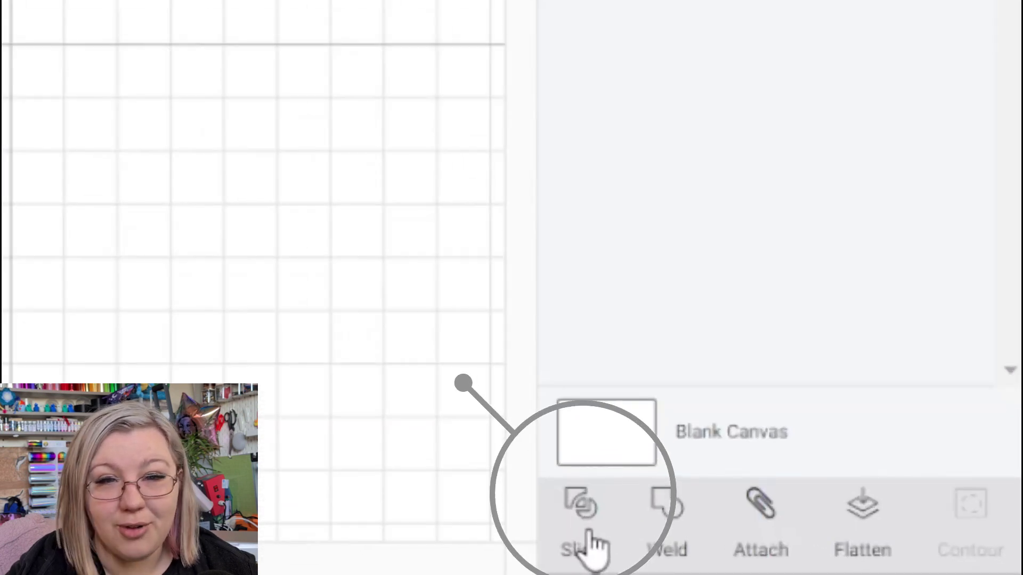
click(591, 541)
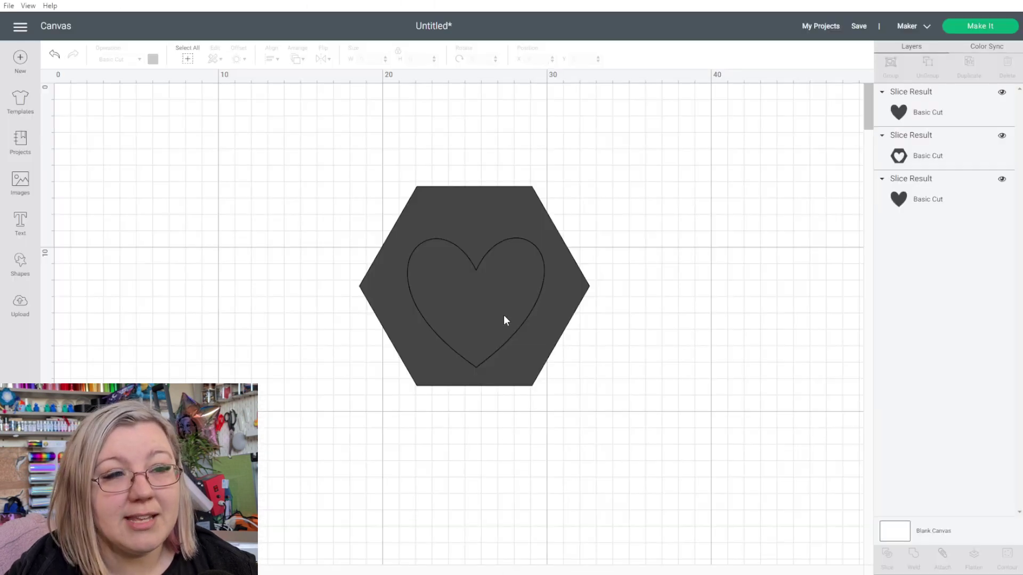
Spread the holed hexagon and the two hearts apart, then select all three pieces.
drag(505, 318, 754, 275)
drag(471, 323, 225, 313)
drag(728, 282, 699, 340)
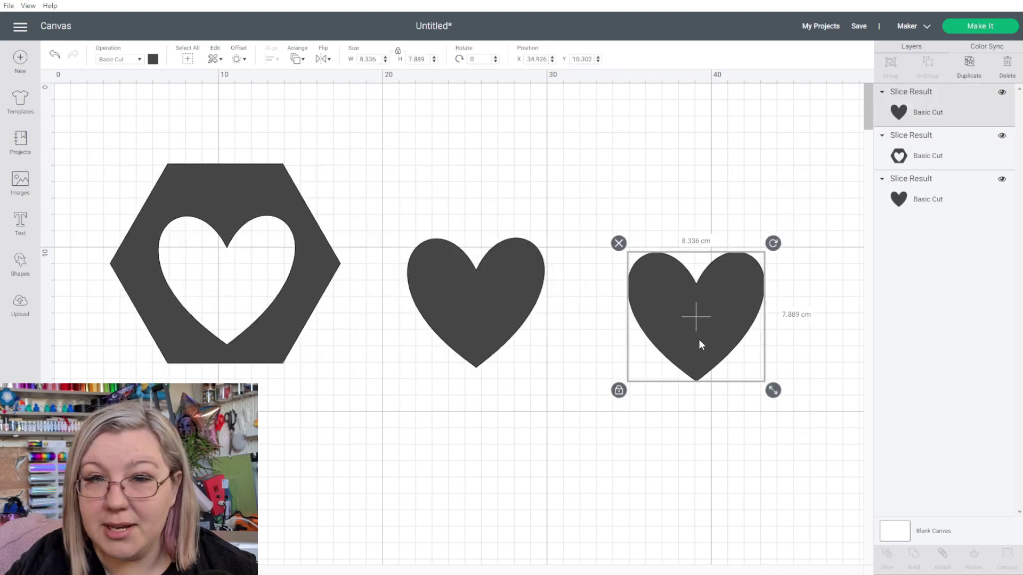
drag(237, 335, 253, 357)
click(501, 351)
drag(523, 304, 478, 319)
drag(698, 356, 725, 347)
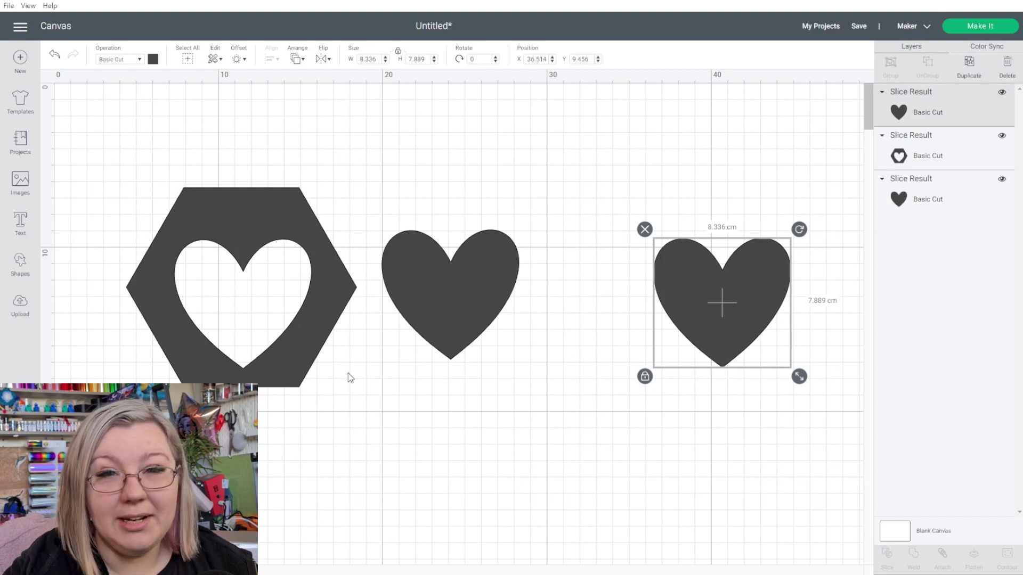
drag(113, 153, 829, 333)
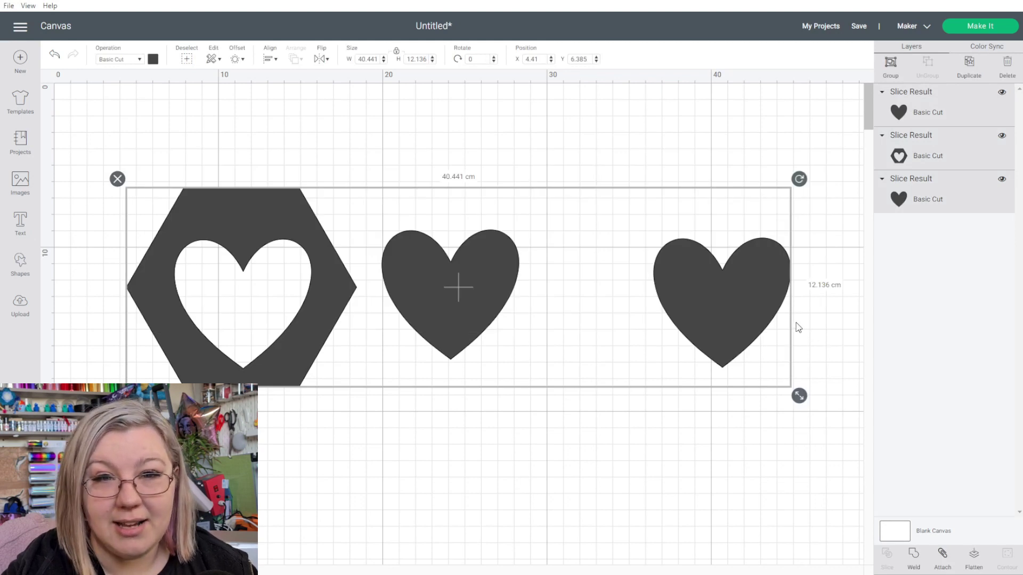
Delete the shapes and add the text 'MOM' in DIN 1451 Com EngSchrift.
key(Delete)
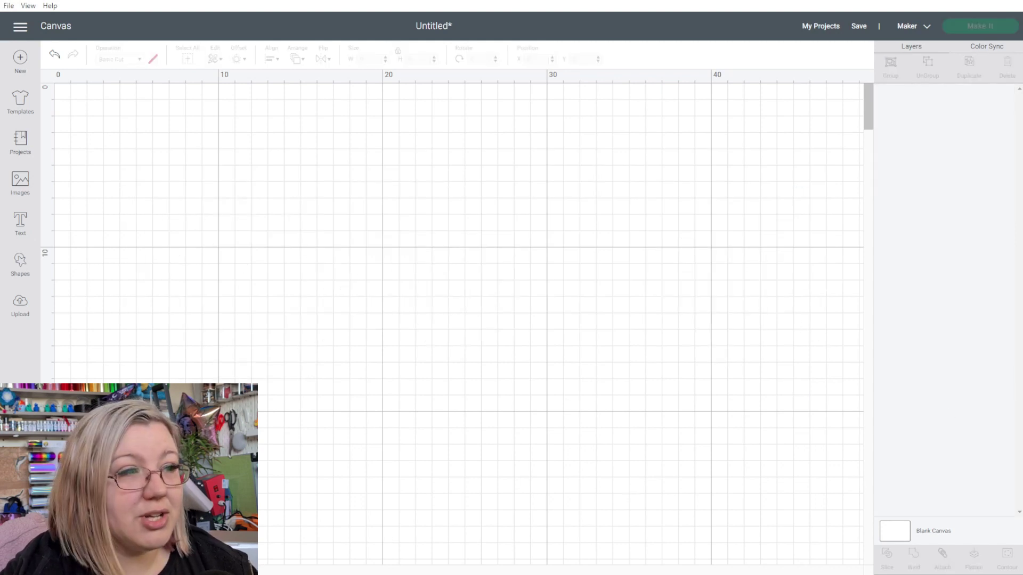
click(24, 226)
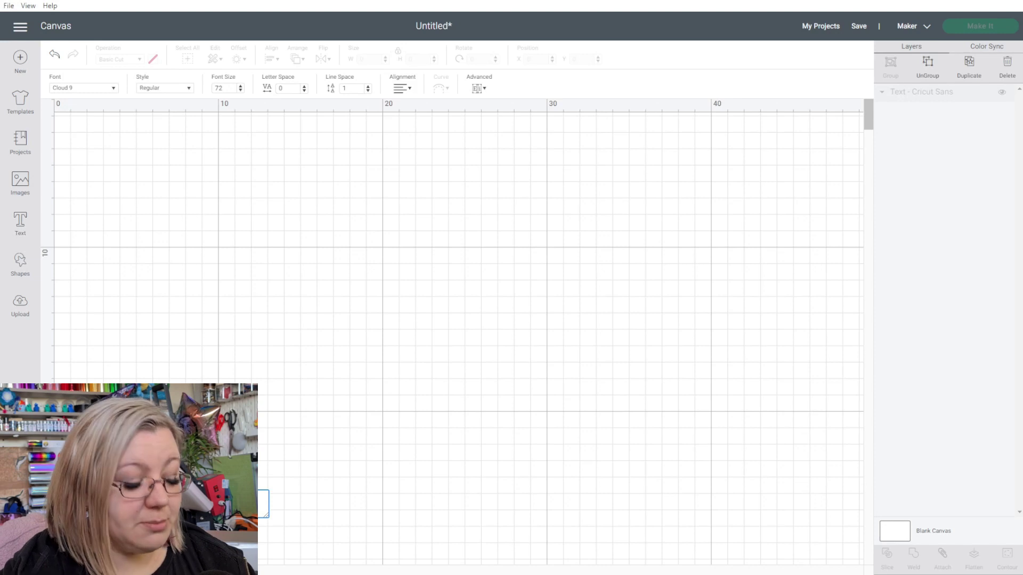
text(MOM)
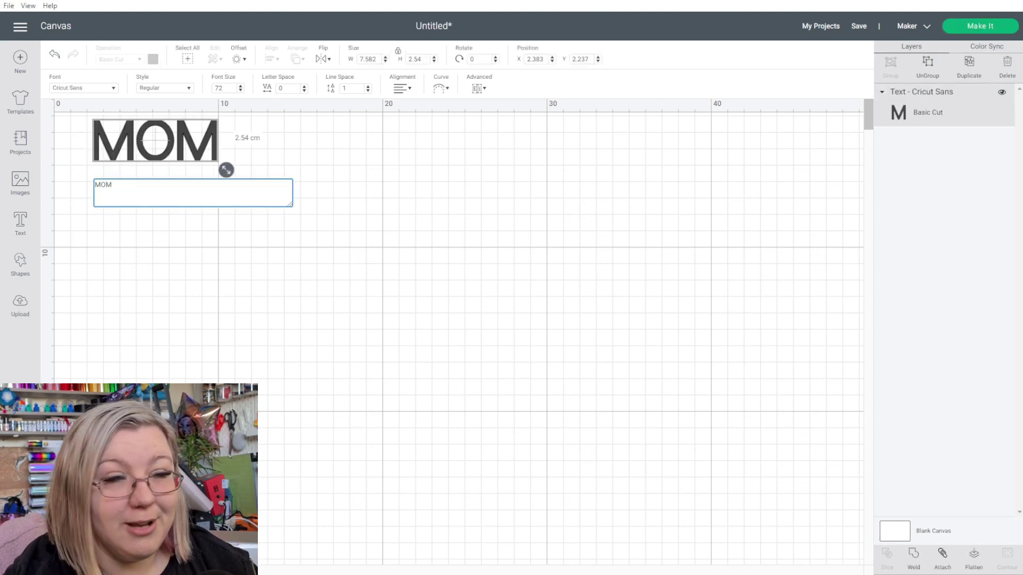
click(170, 316)
click(179, 159)
click(109, 88)
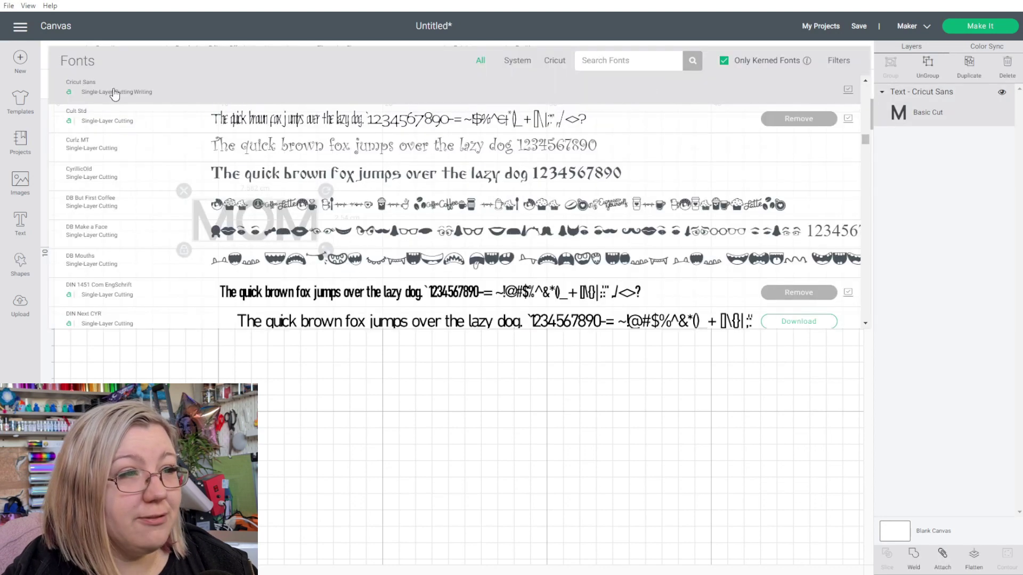
click(483, 292)
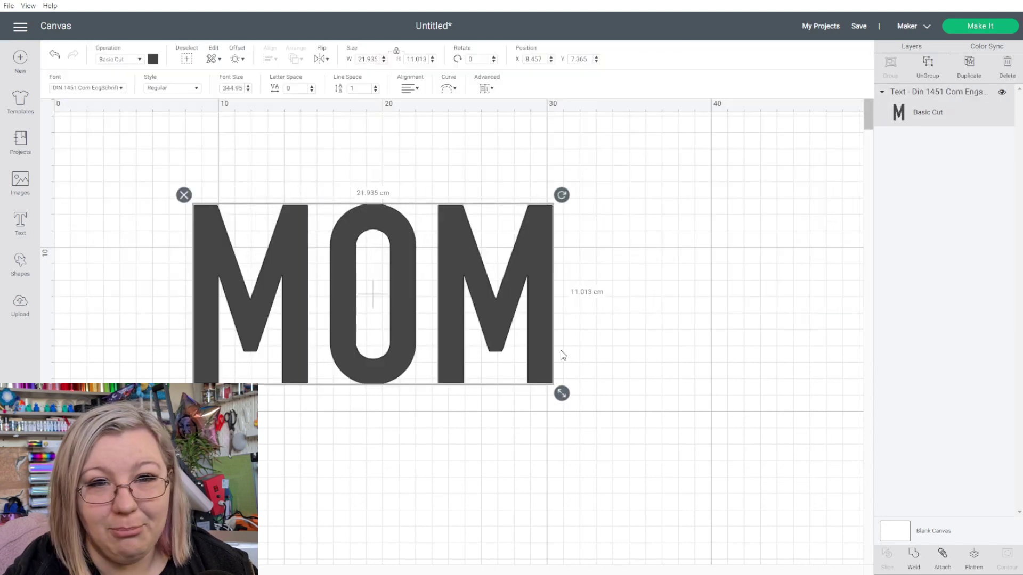
Add 'i love you' in I Love Glitter and enlarge it to 17.2 cm.
click(23, 225)
text(i love you)
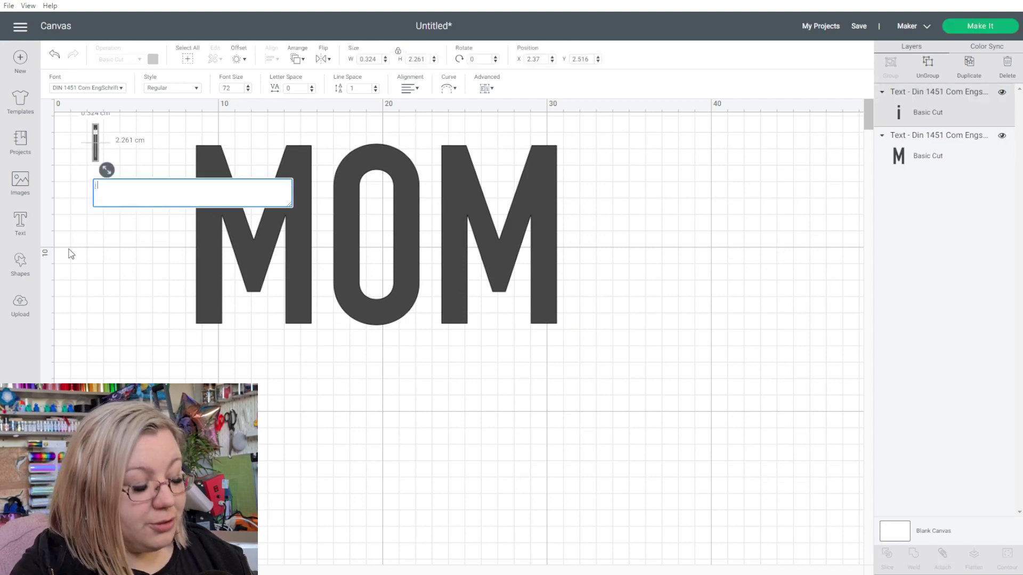
click(123, 88)
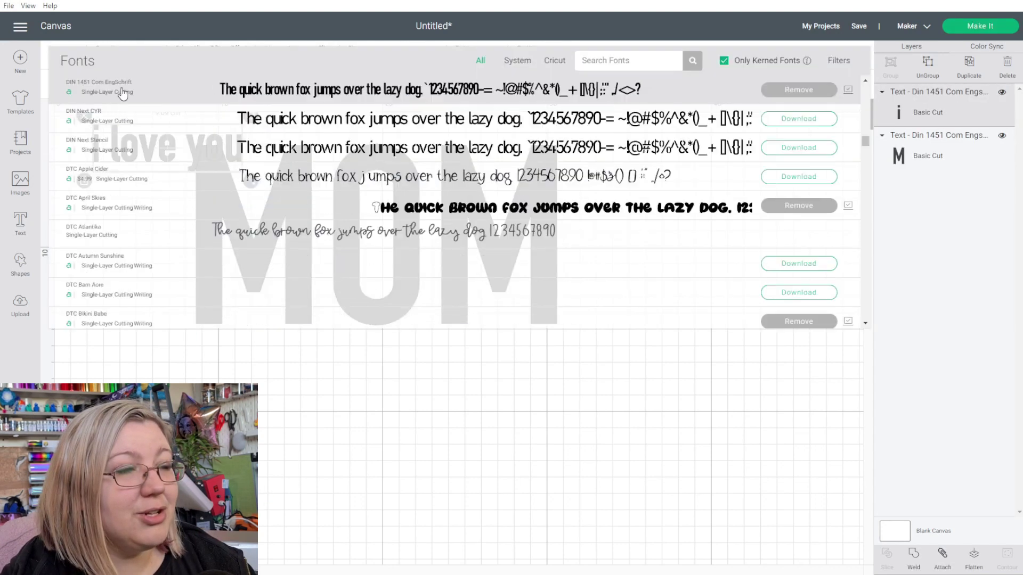
click(593, 60)
text(i)
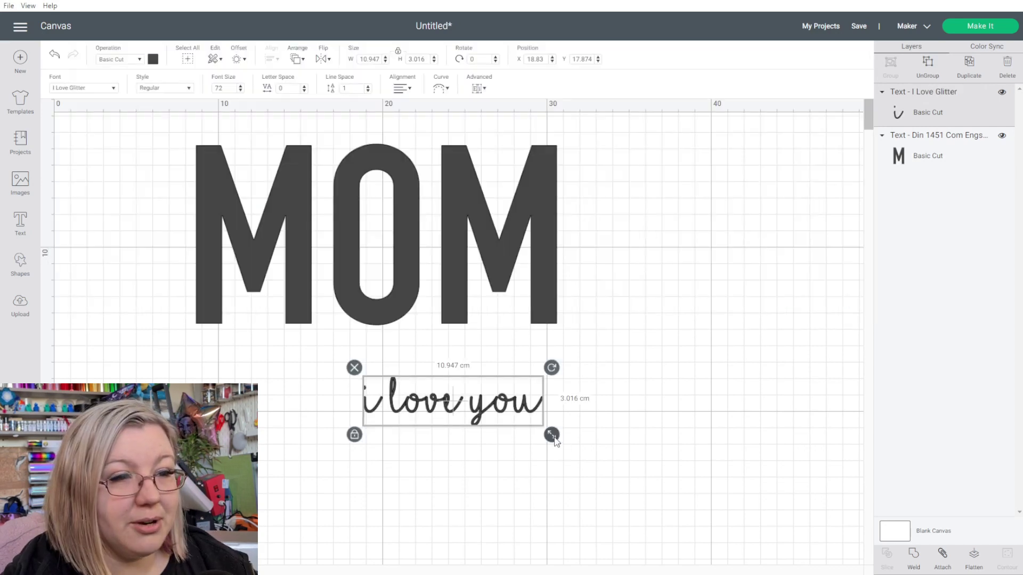
drag(553, 437, 430, 443)
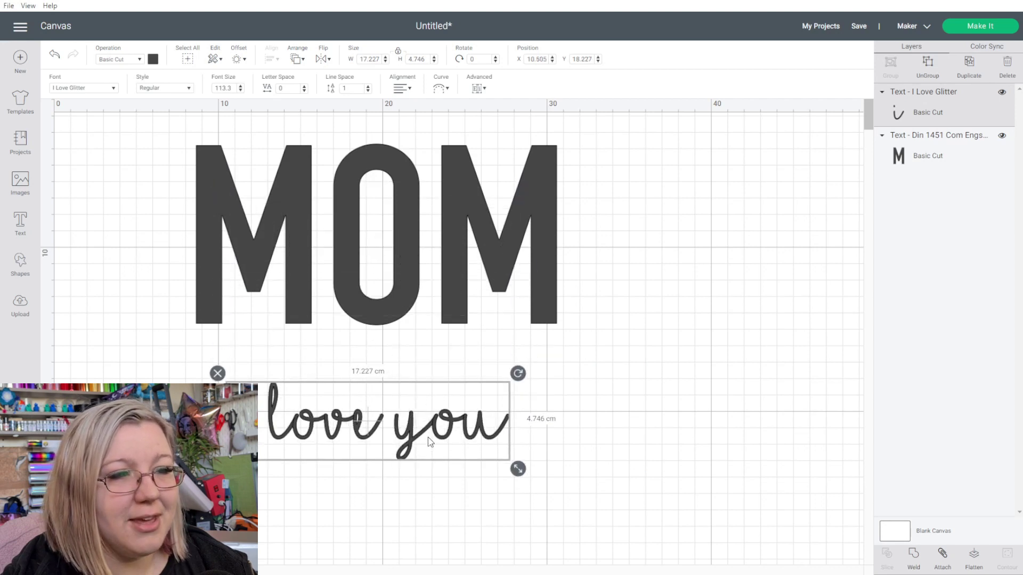
Apply an offset outline to 'i love you' and move the phrase onto MOM.
click(239, 65)
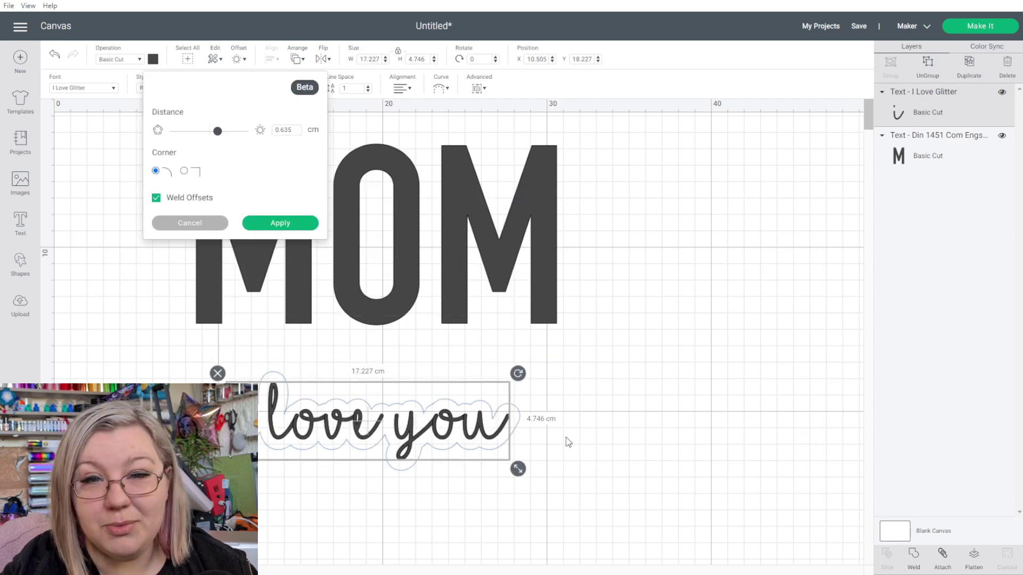
key(Return)
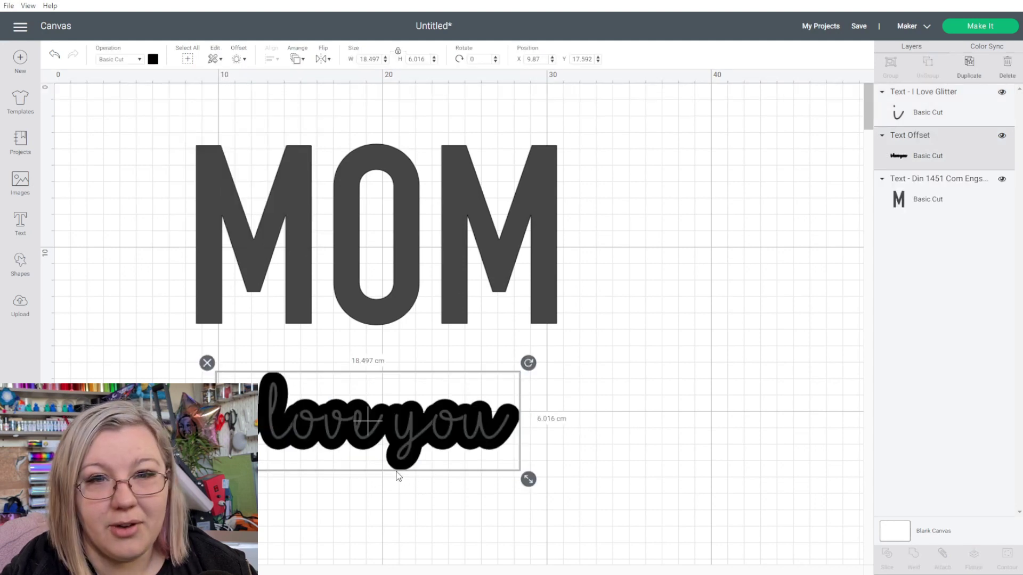
shift+click(377, 411)
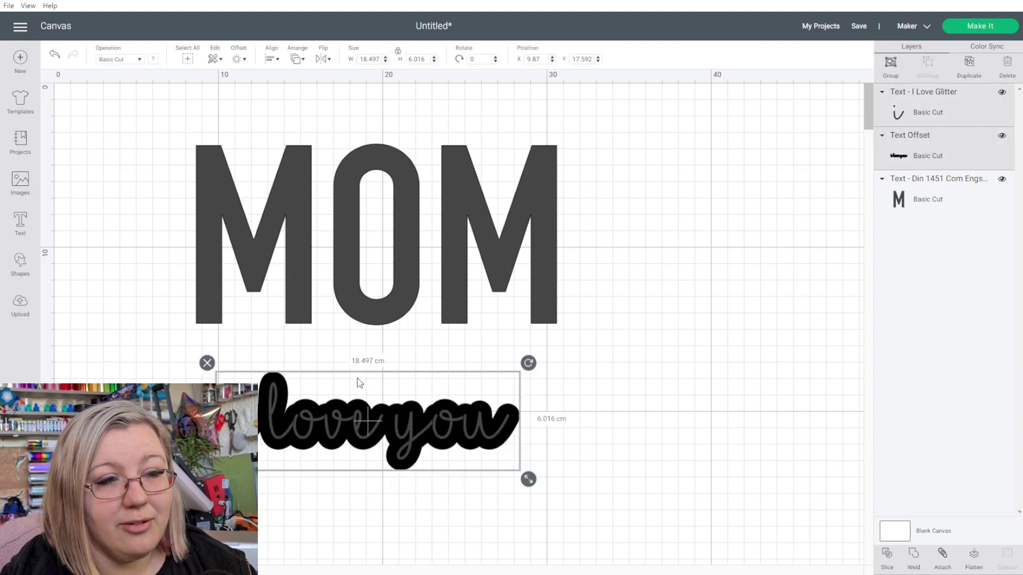
drag(415, 443, 426, 268)
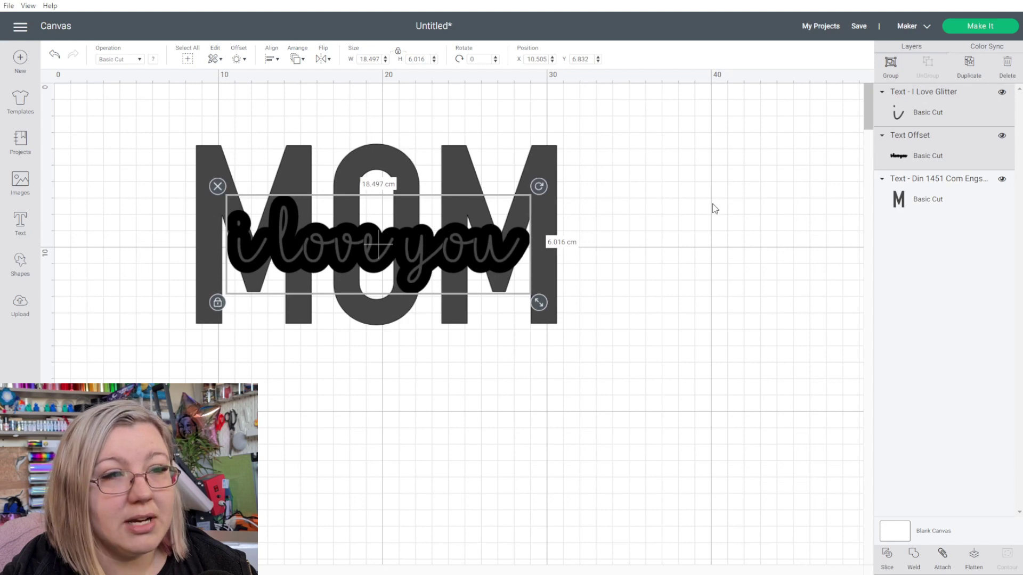
Centre the phrase on MOM, then select MOM together with the offset outline.
drag(712, 208, 234, 311)
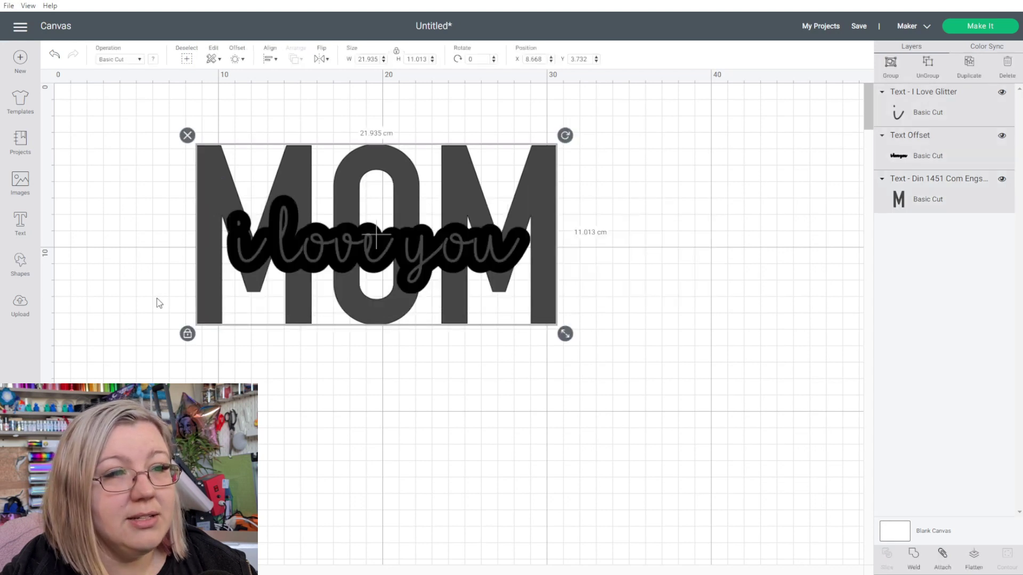
click(270, 59)
click(315, 186)
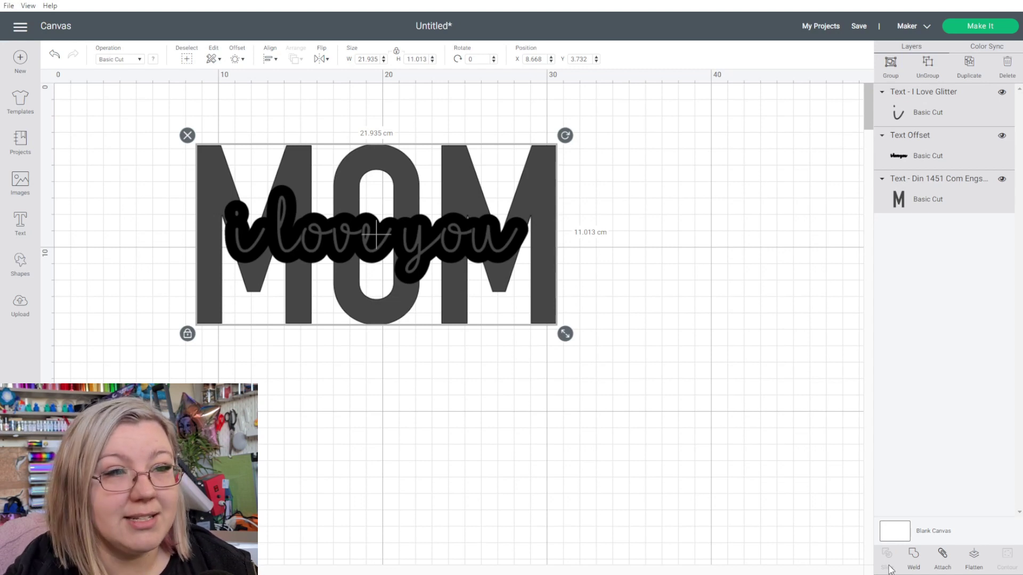
click(938, 113)
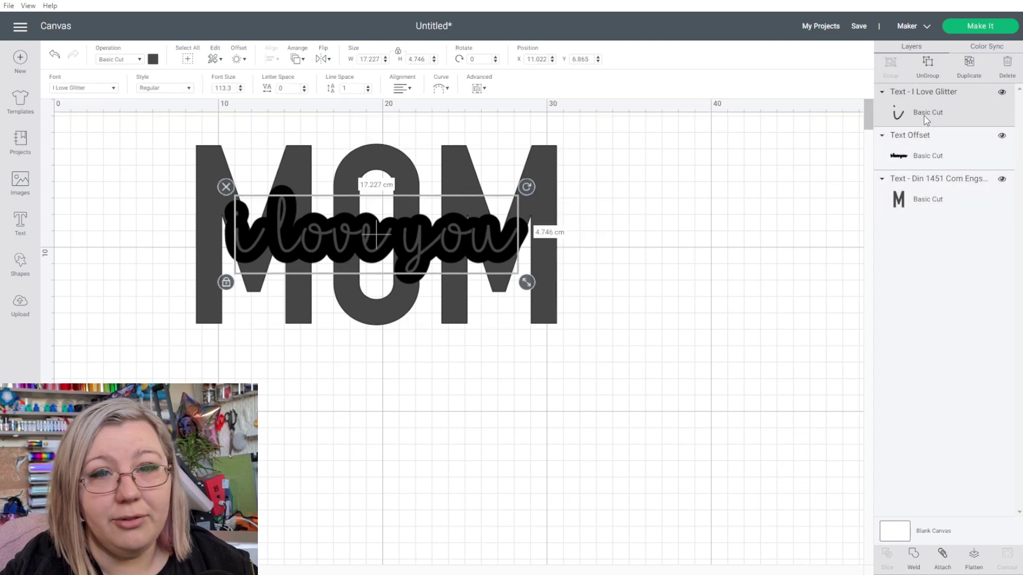
click(921, 206)
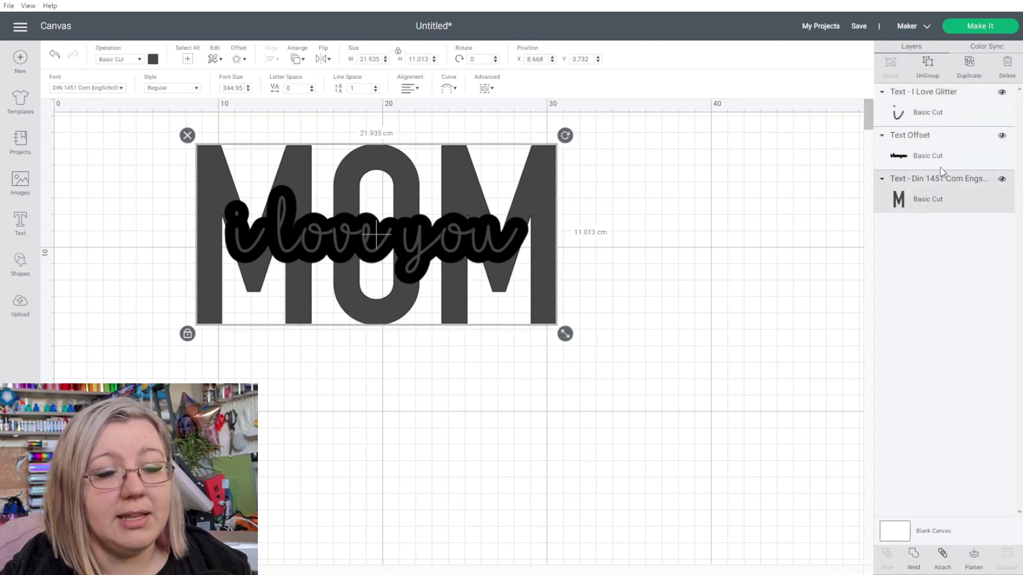
shift+click(933, 160)
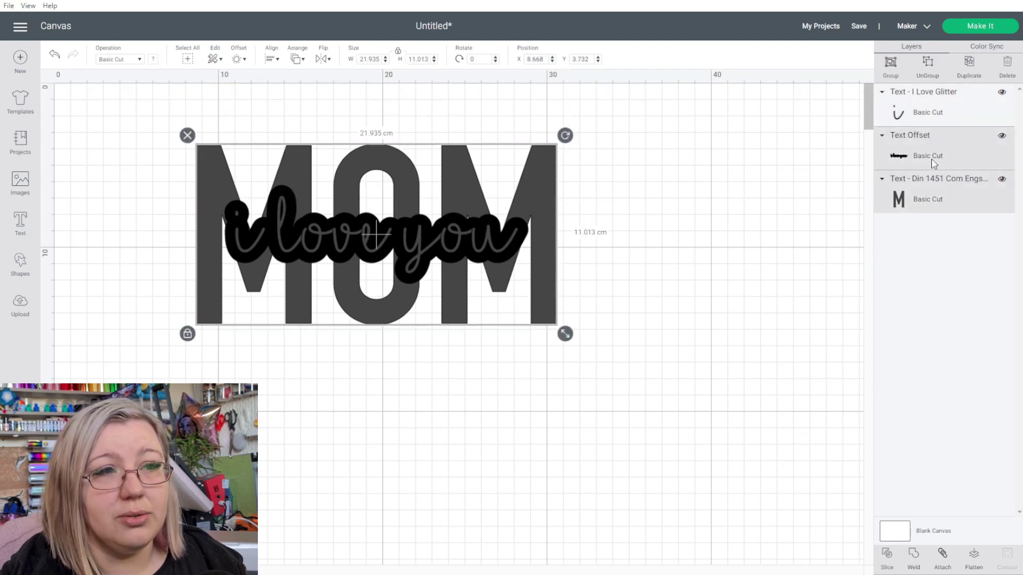
Slice the offset out of MOM, delete the grey and black leftovers, and put 'i love you' back.
click(891, 566)
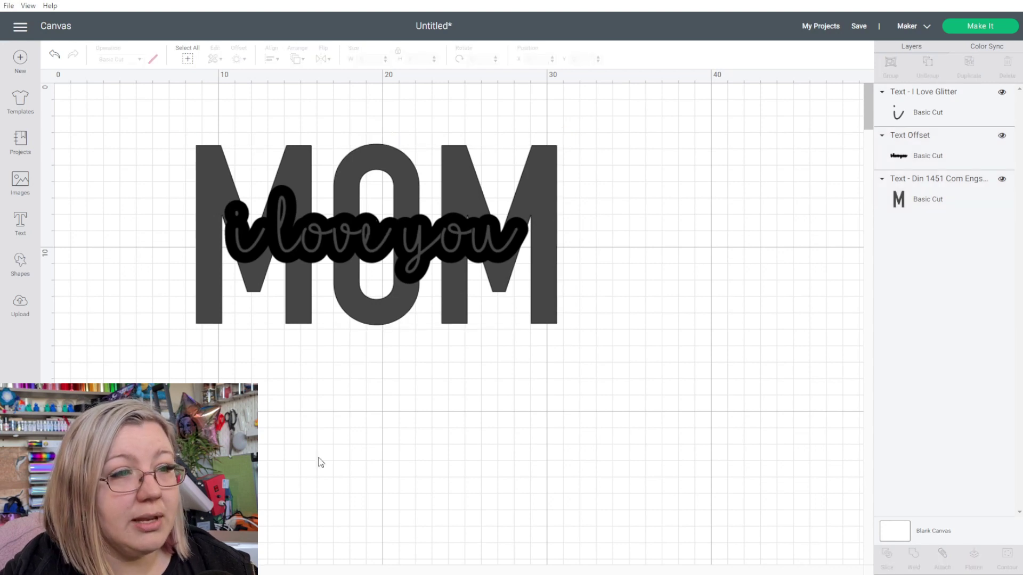
drag(410, 169, 375, 349)
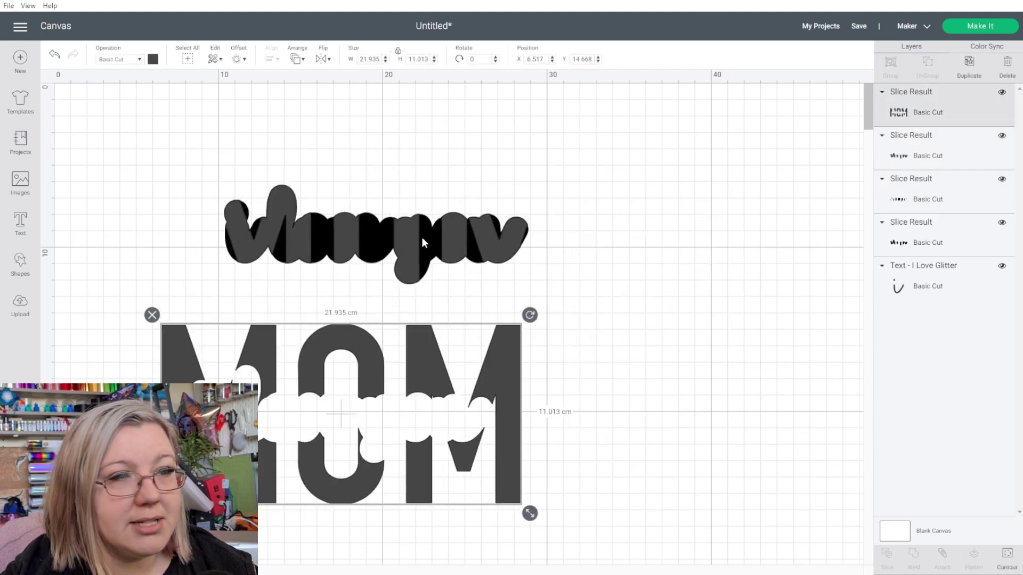
drag(422, 243, 697, 193)
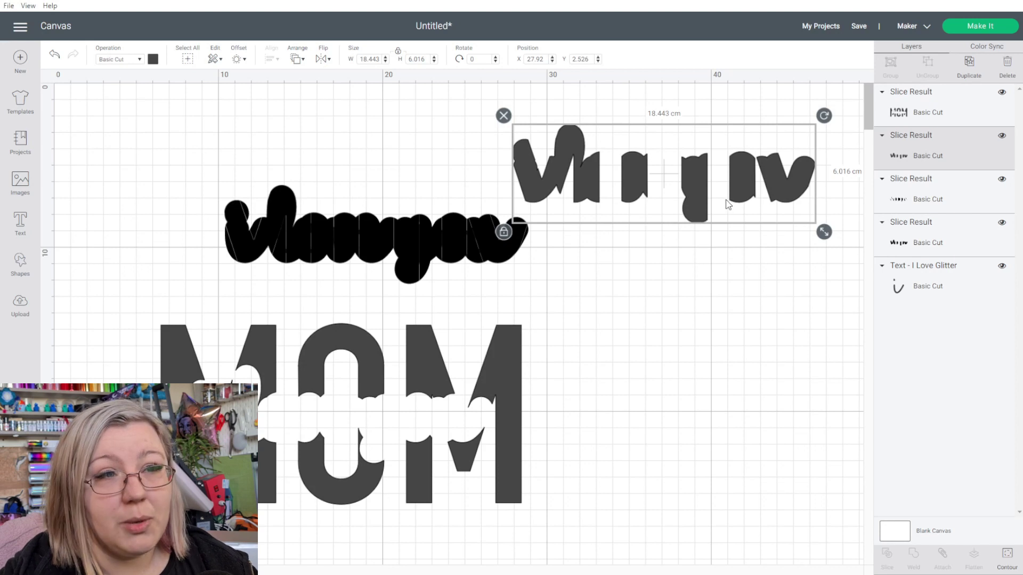
key(Delete)
drag(405, 254, 693, 296)
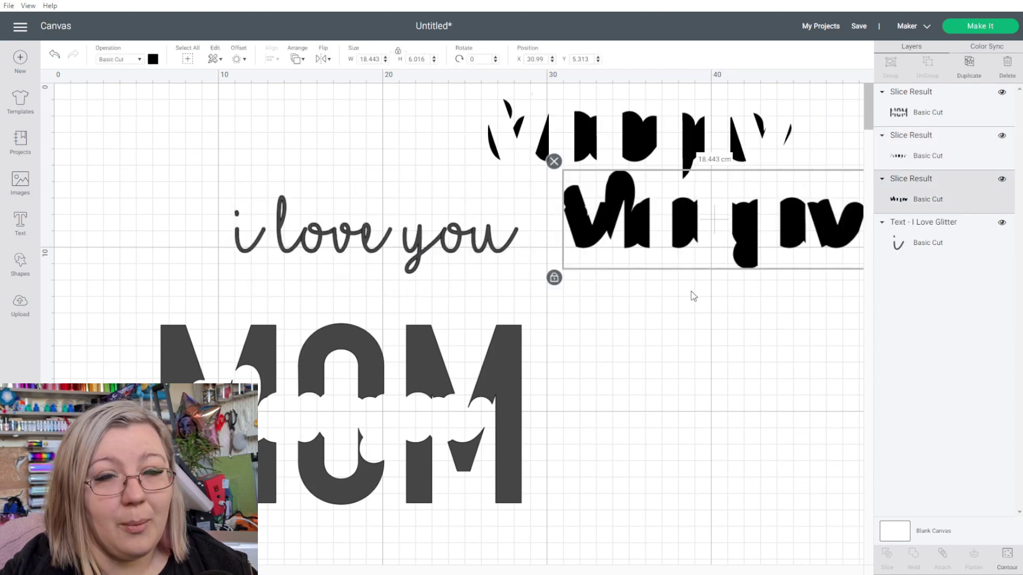
drag(766, 315, 663, 93)
key(Delete)
drag(416, 247, 381, 432)
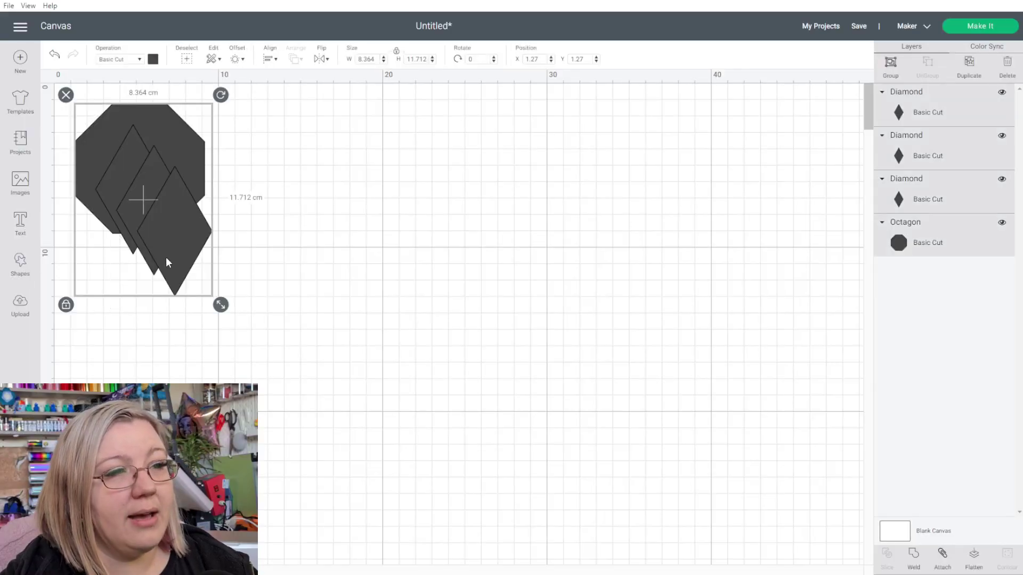
Move the octagon to the upper left, weld the three diamonds, then undo the weld.
drag(165, 257, 603, 330)
click(610, 278)
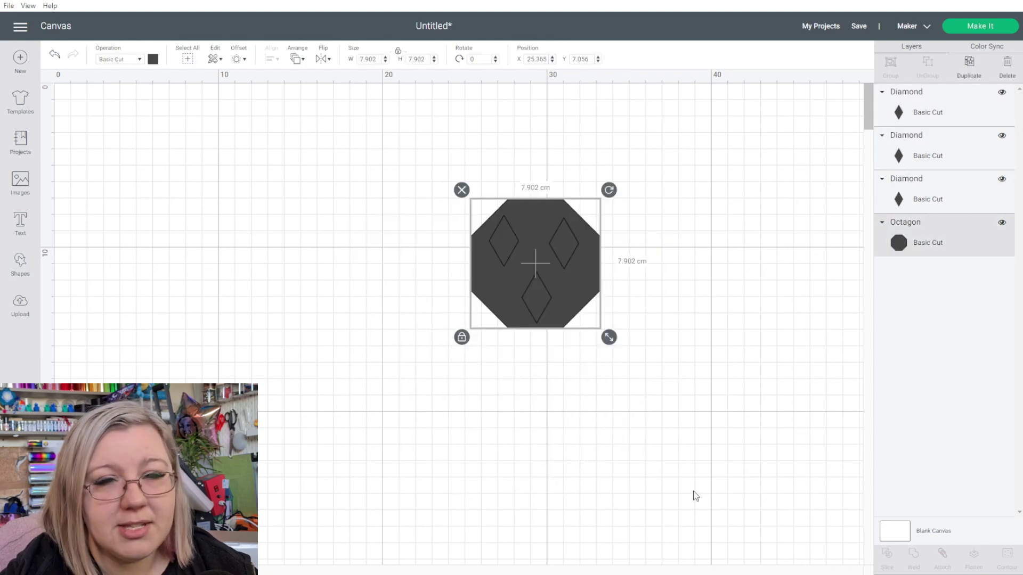
drag(397, 160, 732, 420)
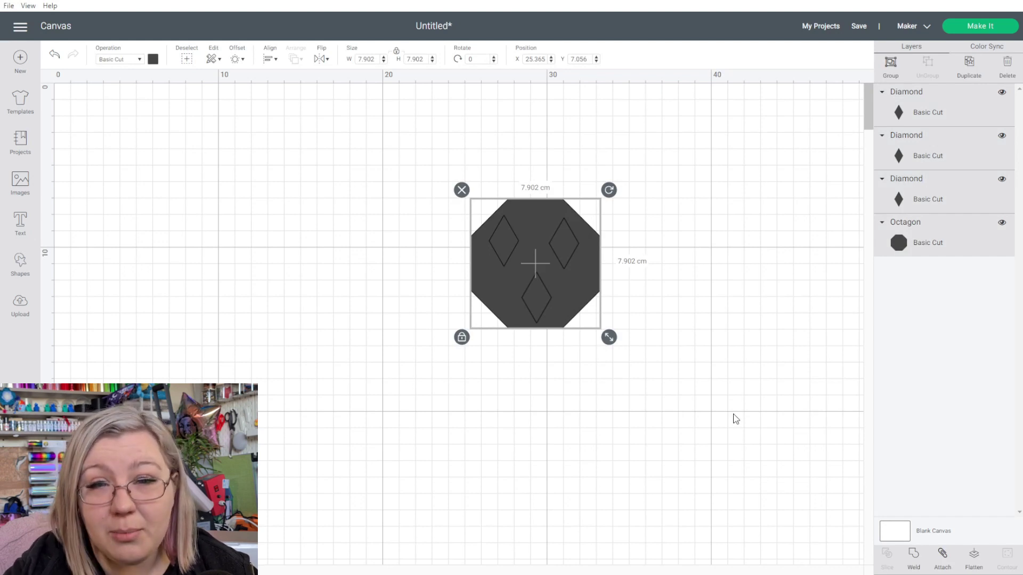
click(490, 325)
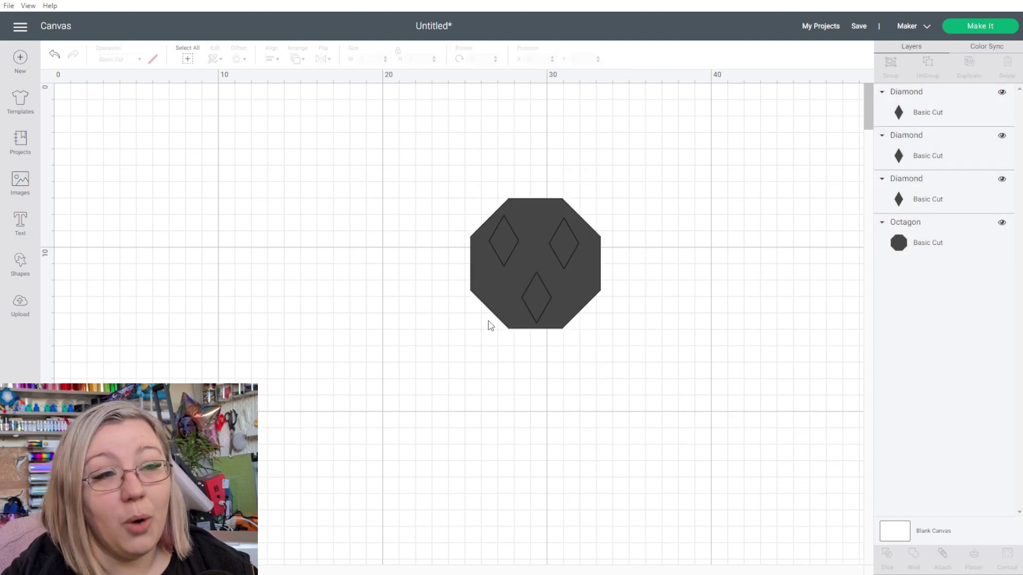
drag(493, 302, 178, 218)
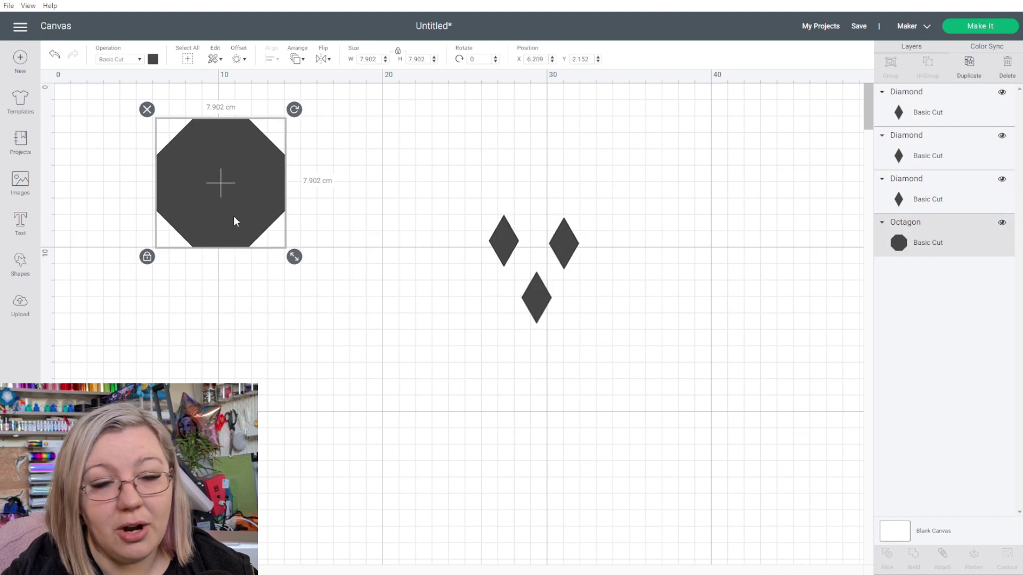
drag(445, 159, 682, 452)
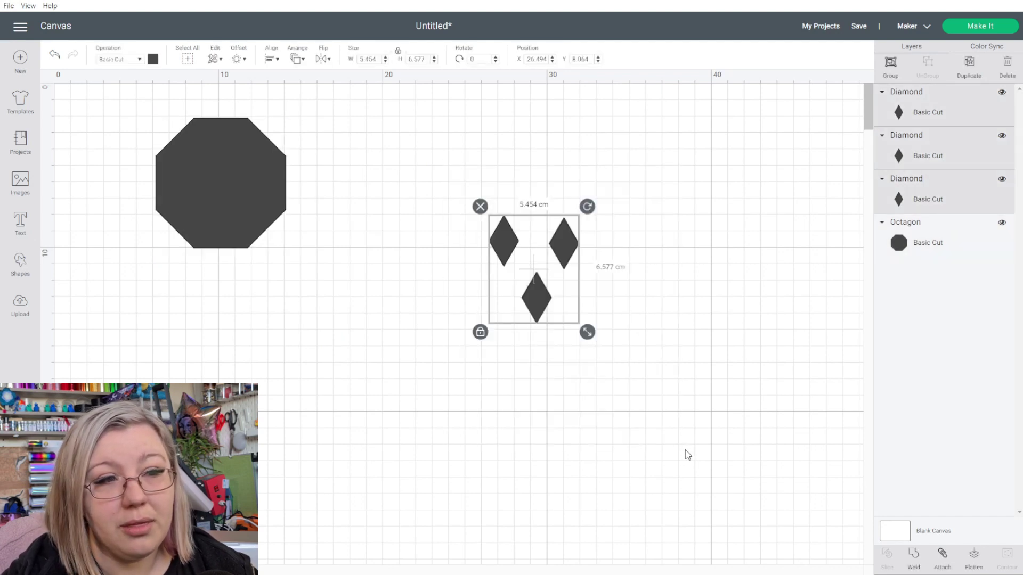
click(914, 557)
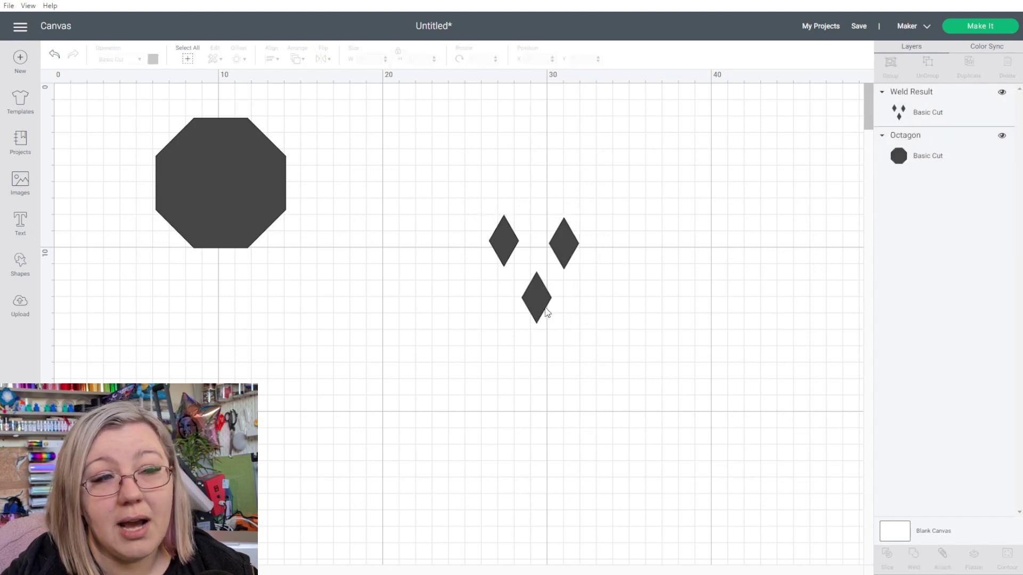
drag(546, 311, 548, 311)
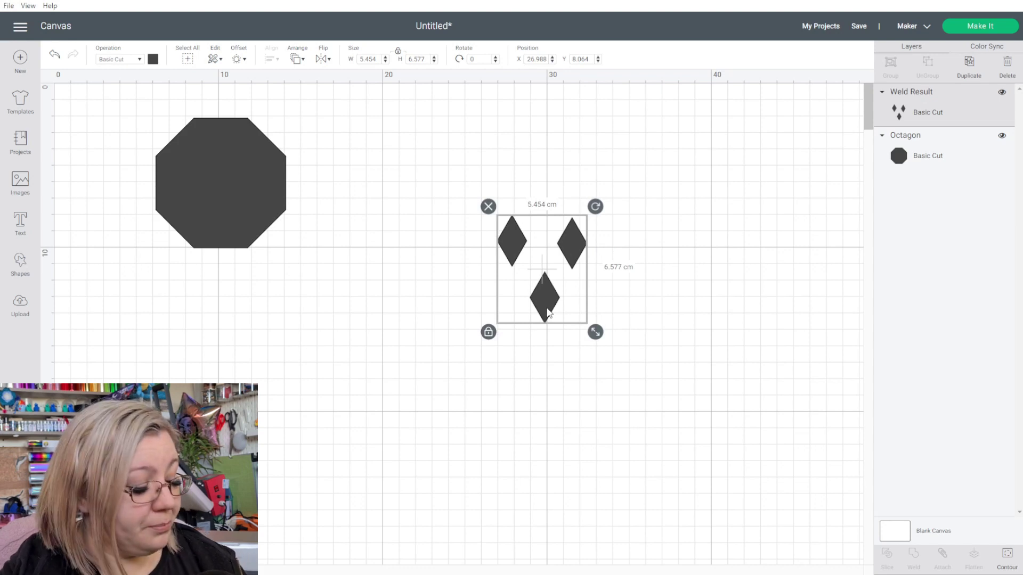
key(ctrl+z)
key(ctrl+z)
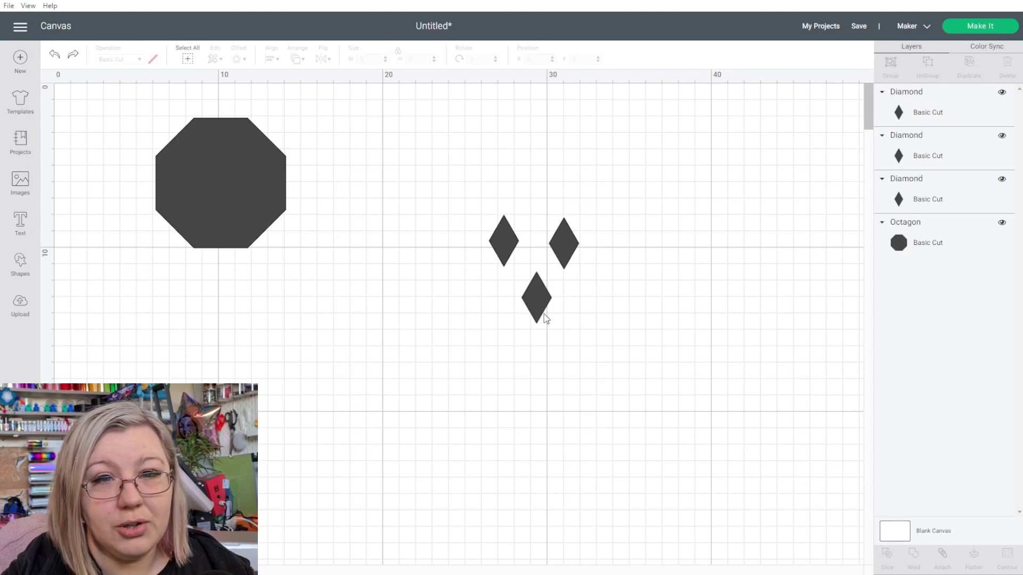
Duplicate the three diamonds and move the copies to the upper right.
click(535, 304)
drag(463, 166, 621, 340)
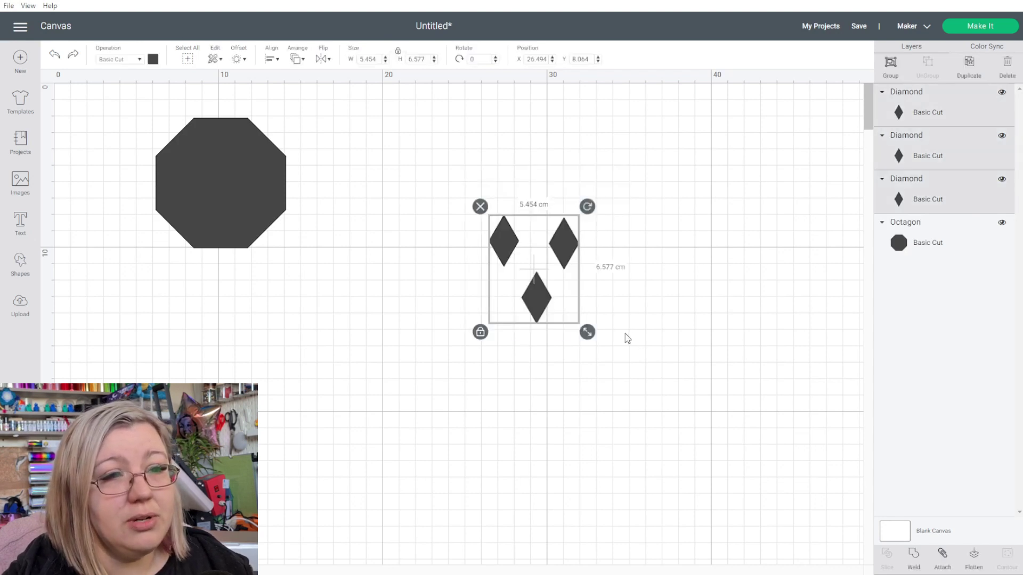
right_click(576, 244)
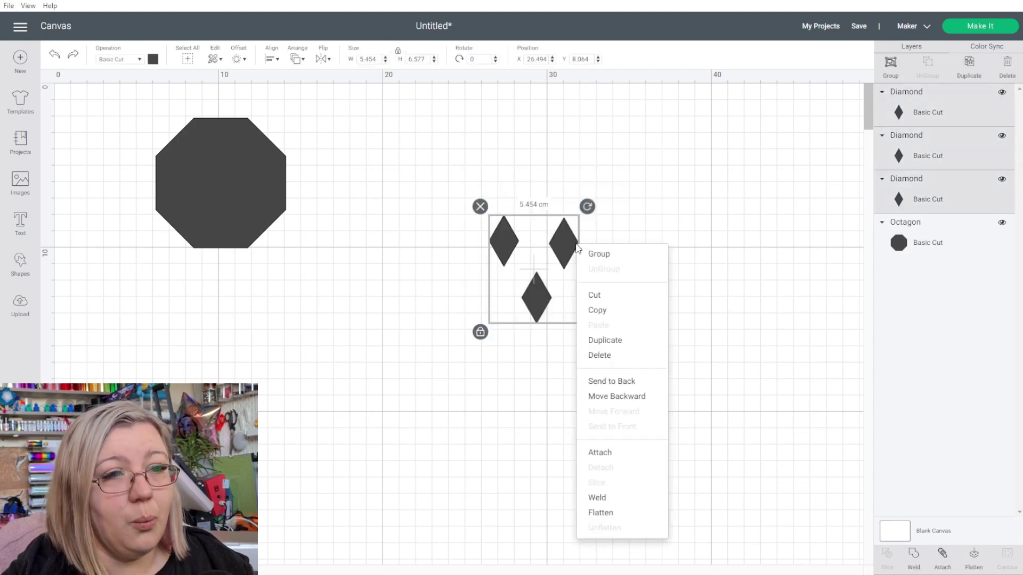
click(605, 340)
drag(589, 271, 845, 172)
Weld the original diamonds, position them over the octagon, and select both.
drag(462, 158, 583, 325)
click(914, 554)
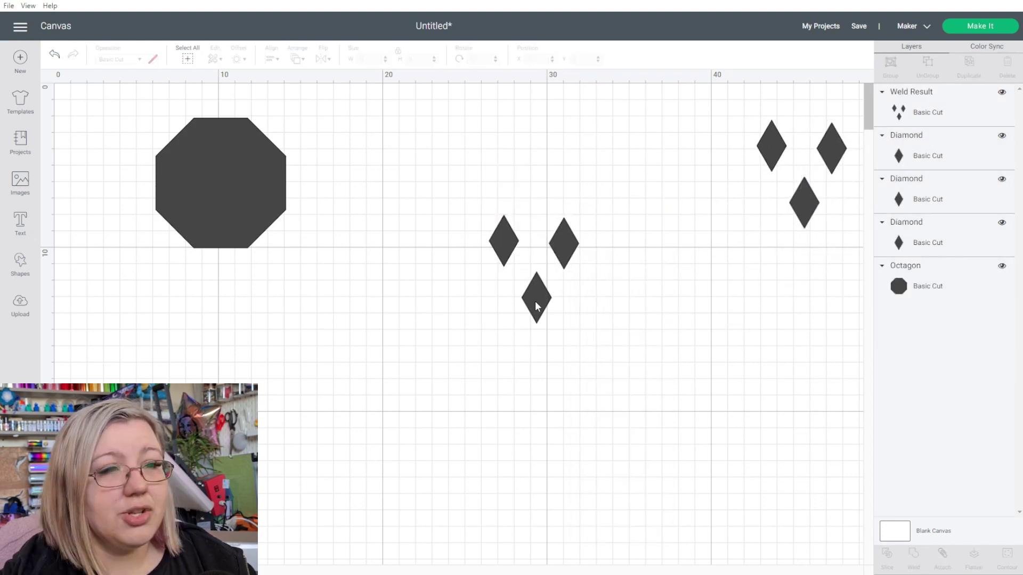
drag(535, 302, 569, 334)
drag(267, 227, 500, 340)
drag(368, 190, 574, 377)
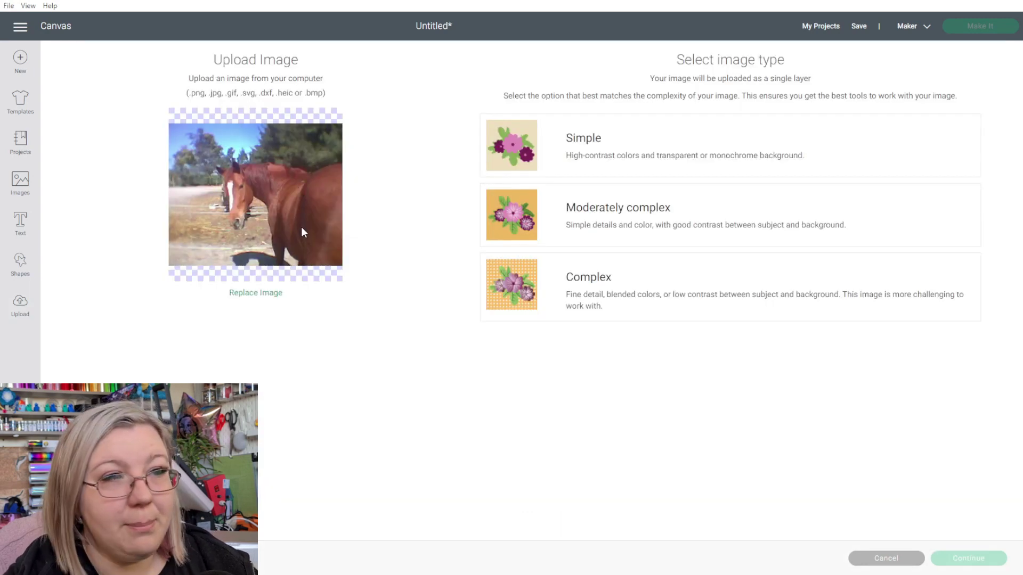
Upload the horse photo as a Complex, Print Then Cut image and insert it.
click(629, 293)
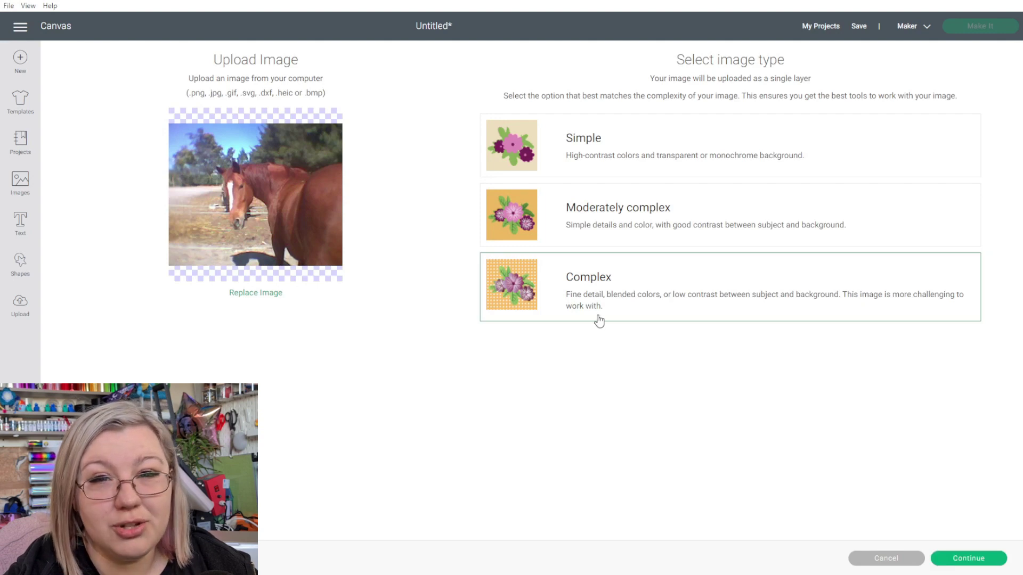
click(982, 562)
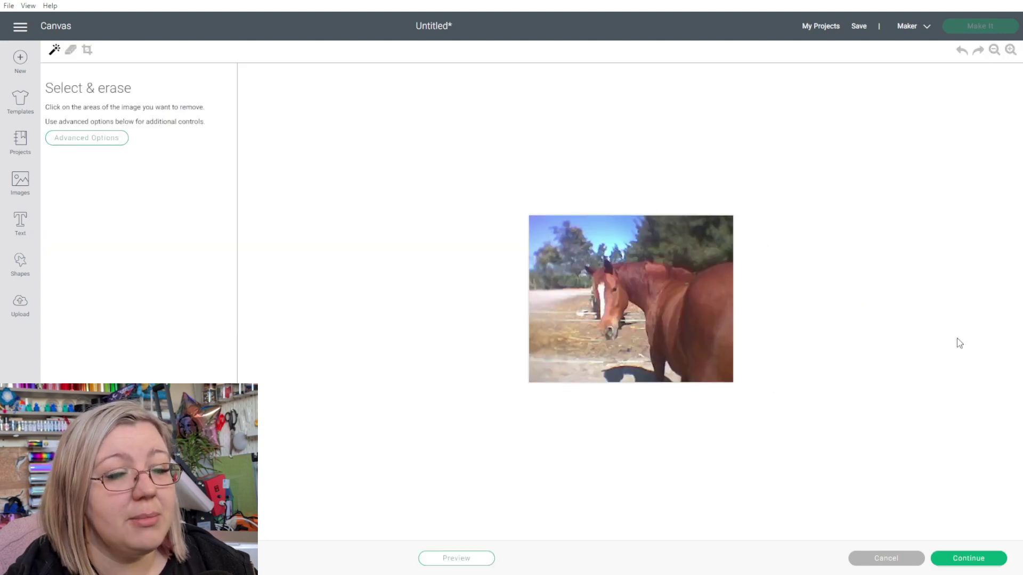
click(979, 568)
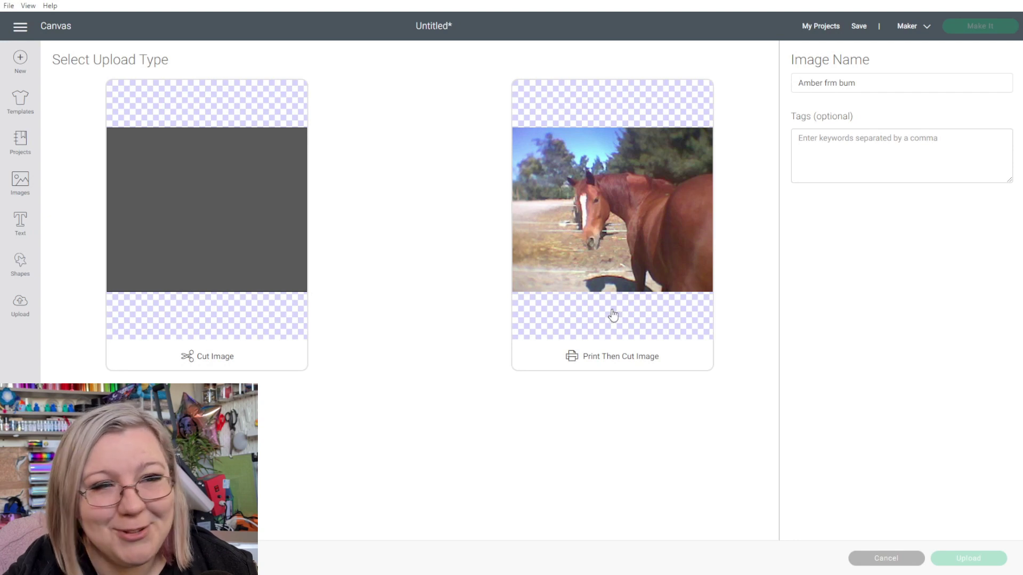
click(586, 255)
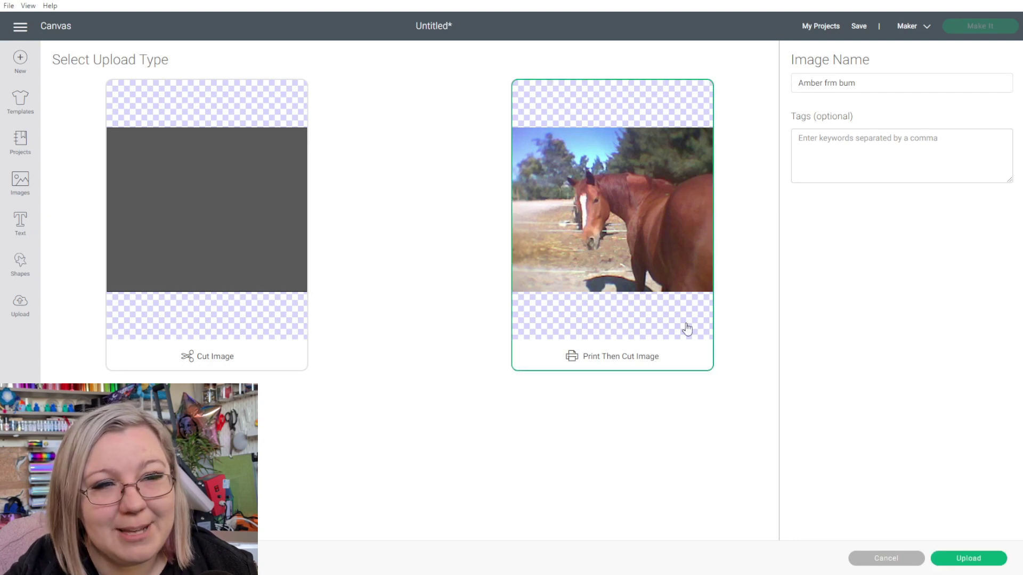
click(965, 561)
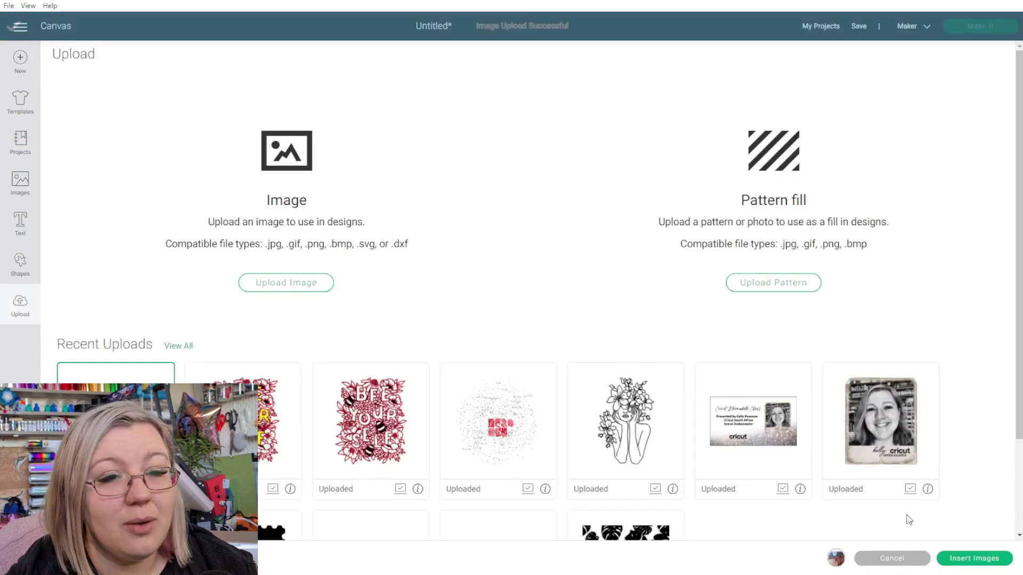
click(967, 560)
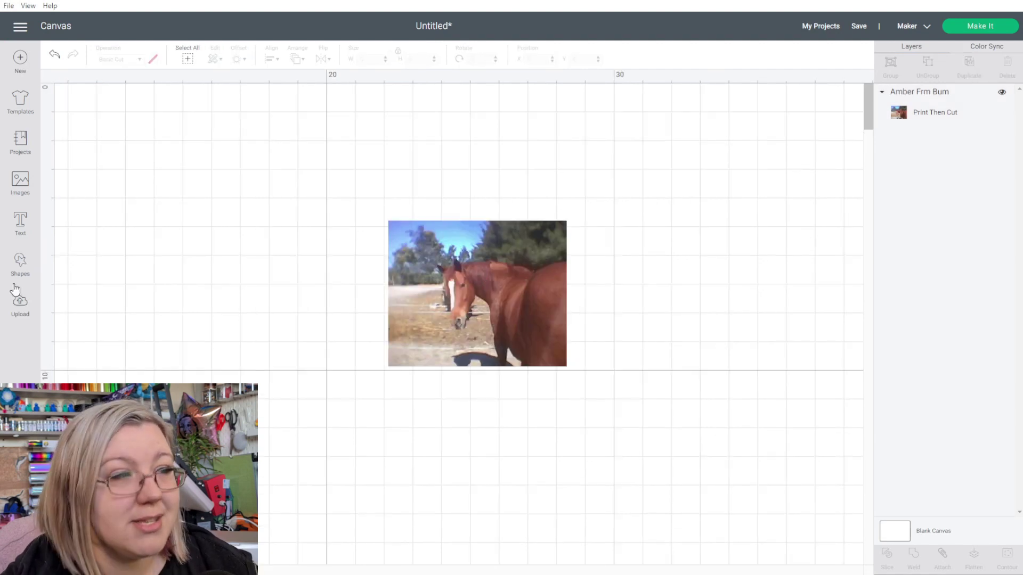
Insert a heart, size it over the horse's head, and slice the photo with it.
click(27, 193)
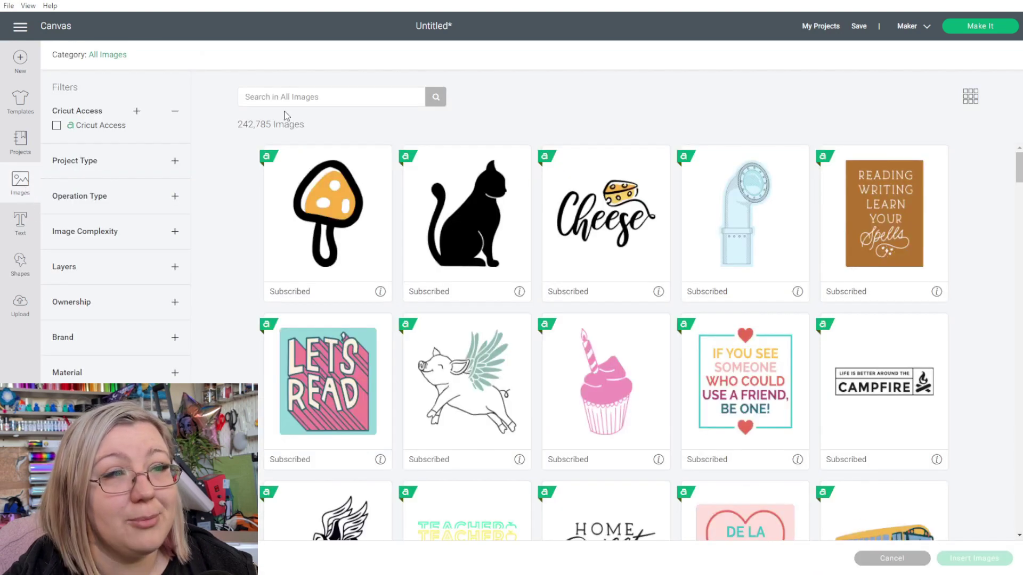
click(305, 97)
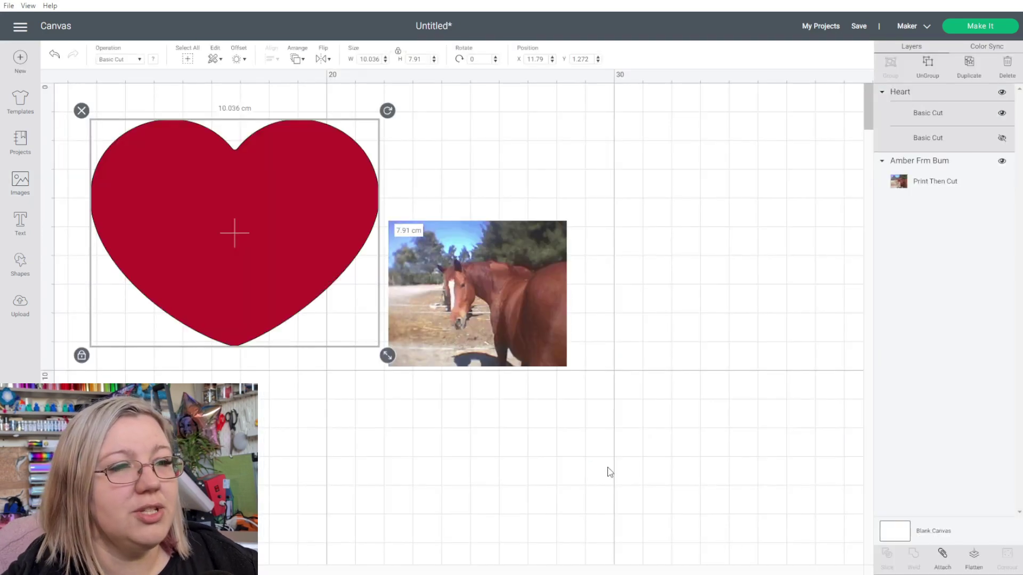
drag(269, 266, 212, 218)
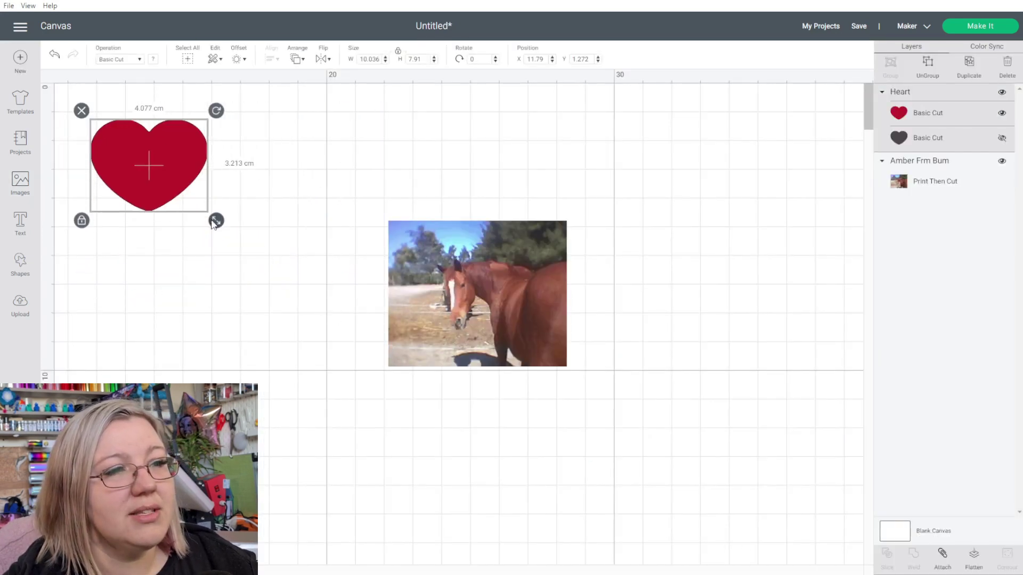
drag(184, 163, 495, 280)
drag(524, 339, 554, 360)
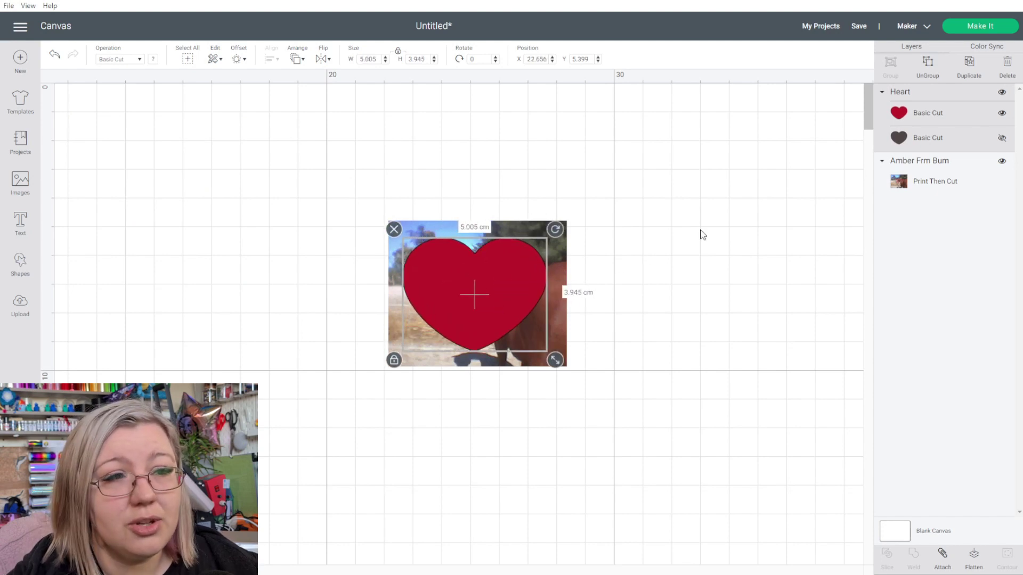
drag(701, 231, 384, 371)
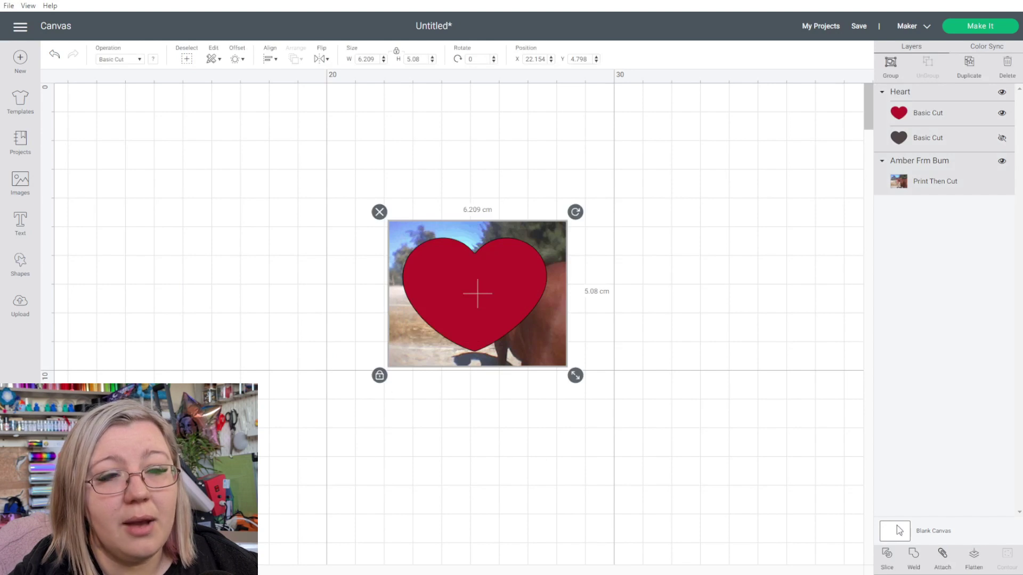
click(887, 556)
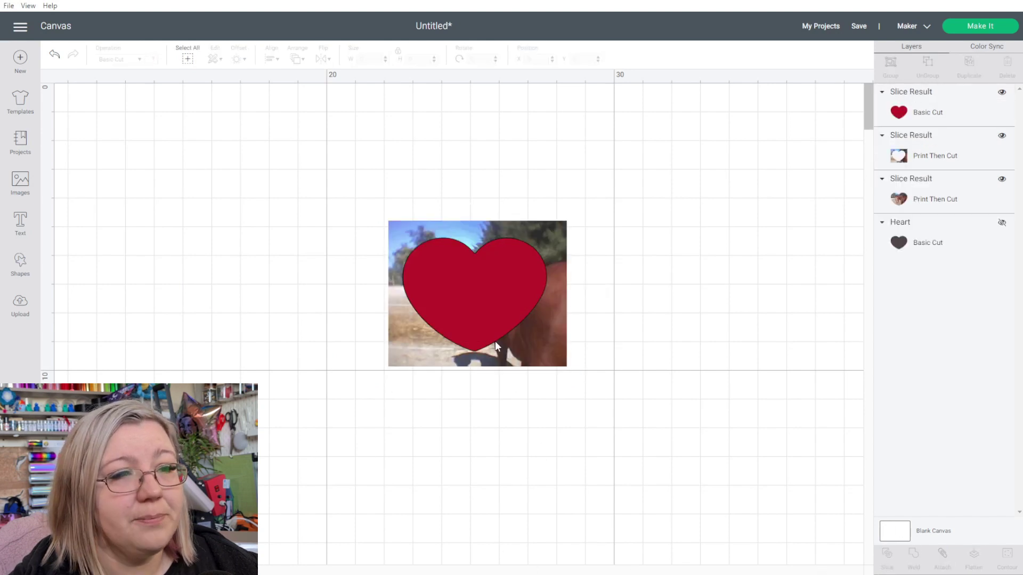
Delete the holed photo and red heart leftovers, then enlarge the horse heart to 11.375 × 8.966 cm.
drag(494, 341, 698, 286)
drag(534, 350, 300, 328)
drag(498, 318, 528, 332)
drag(294, 308, 327, 314)
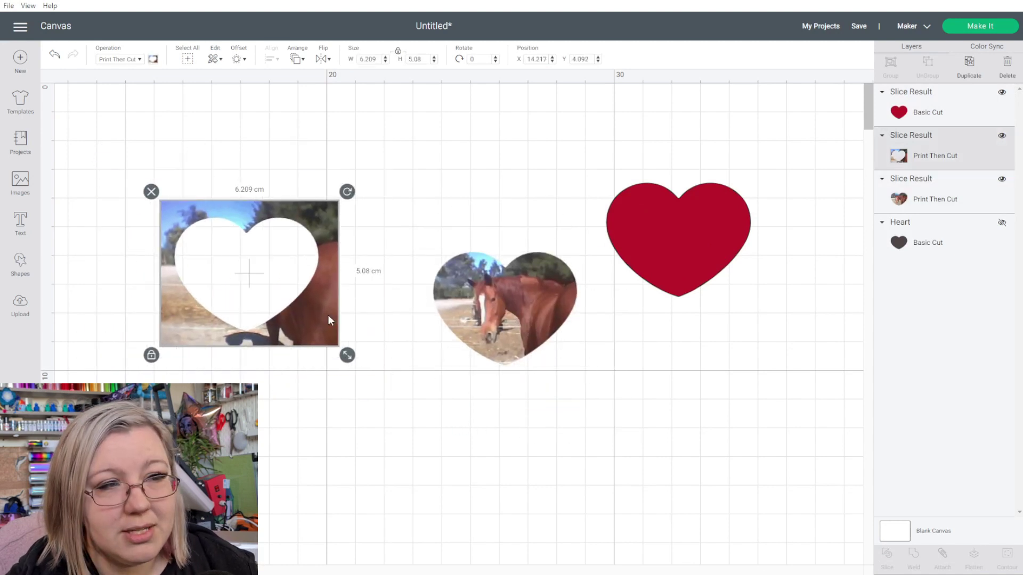
key(Delete)
click(663, 228)
key(Delete)
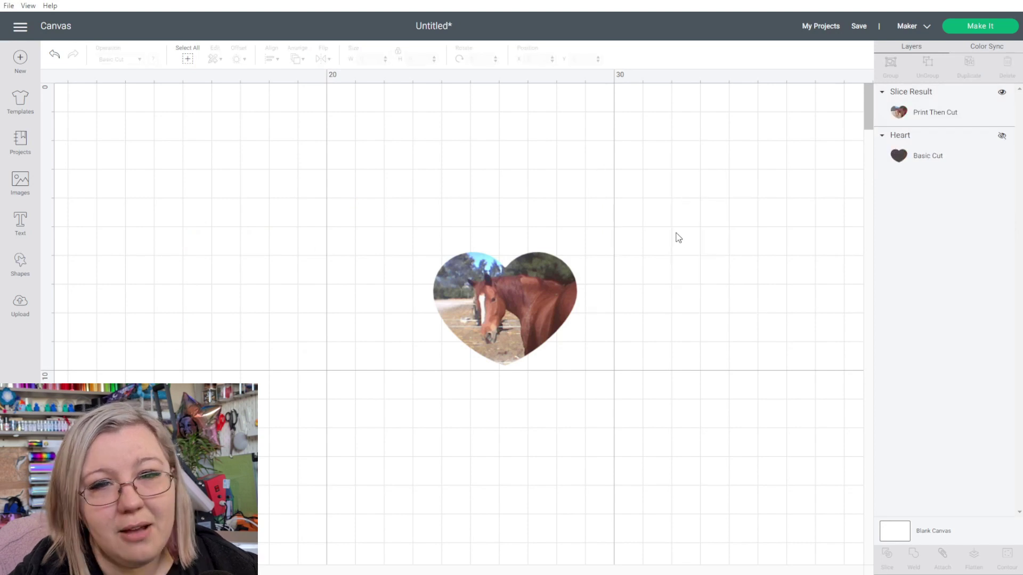
click(523, 326)
drag(586, 373, 767, 518)
drag(704, 457, 571, 334)
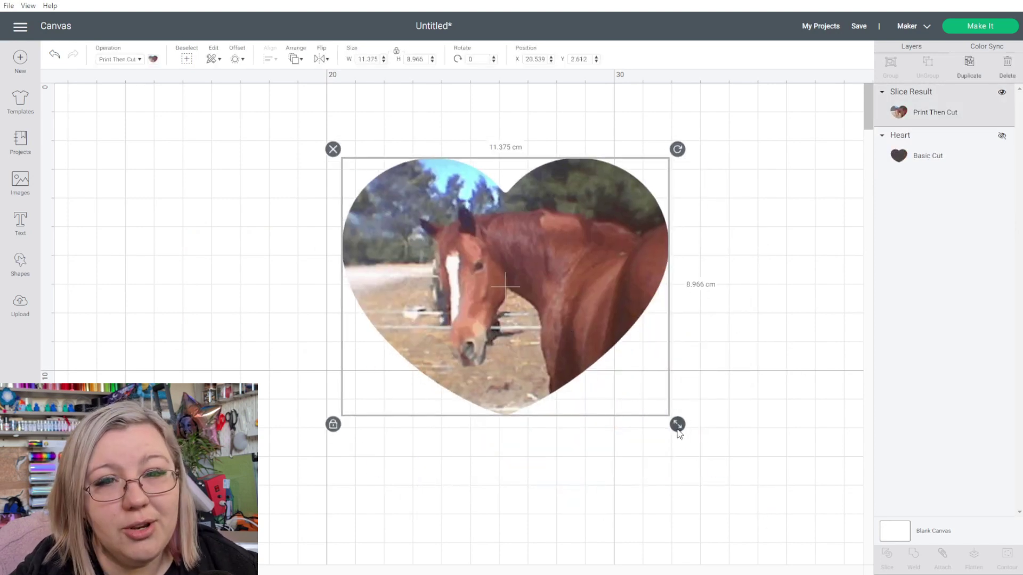
Scale the horse heart to 9.42 × 7.425 cm and add a 0.635 cm offset border.
drag(677, 425, 624, 375)
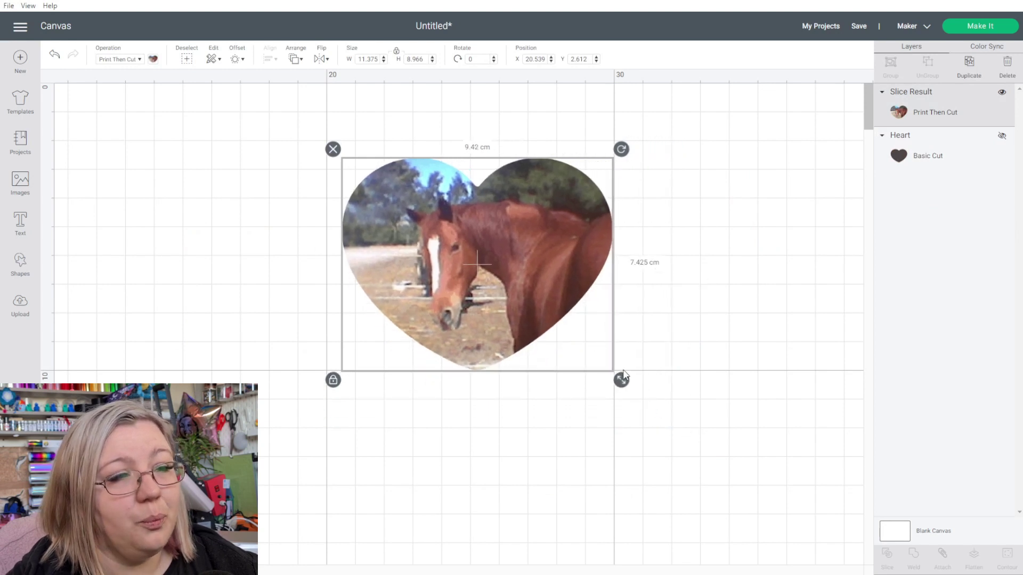
click(237, 61)
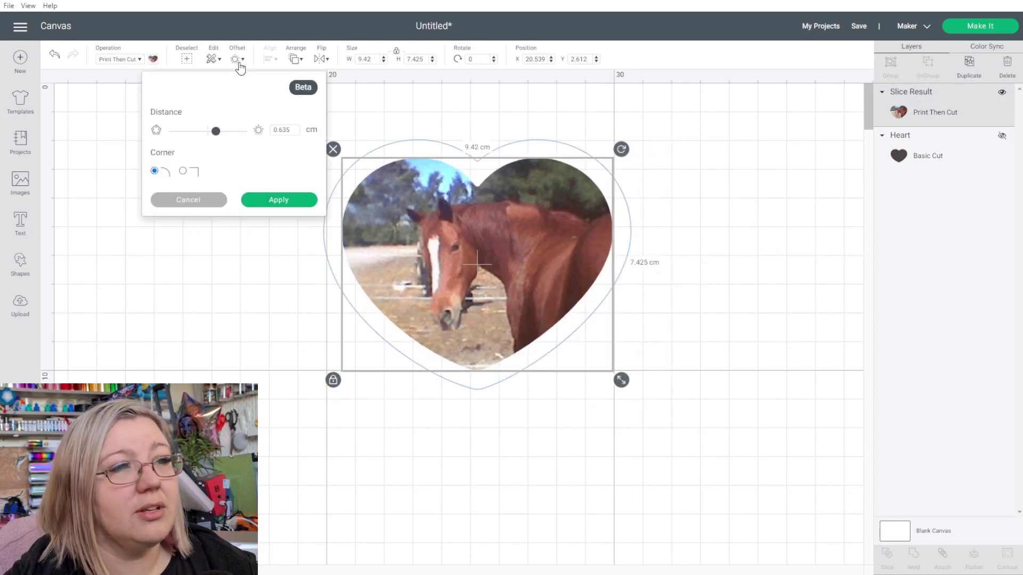
click(264, 208)
Colour the border red and select the horse heart together with its border.
click(153, 59)
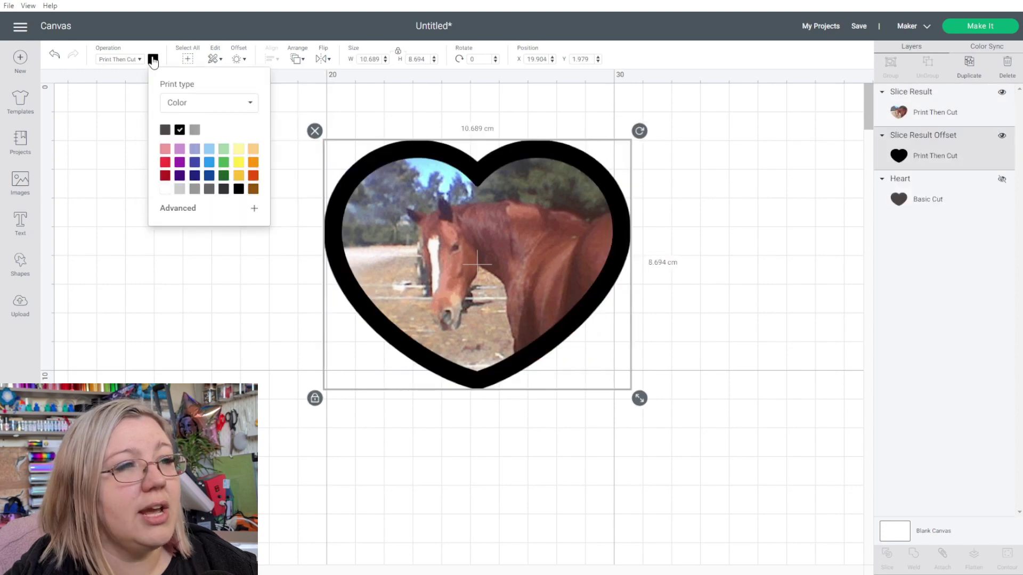
click(163, 189)
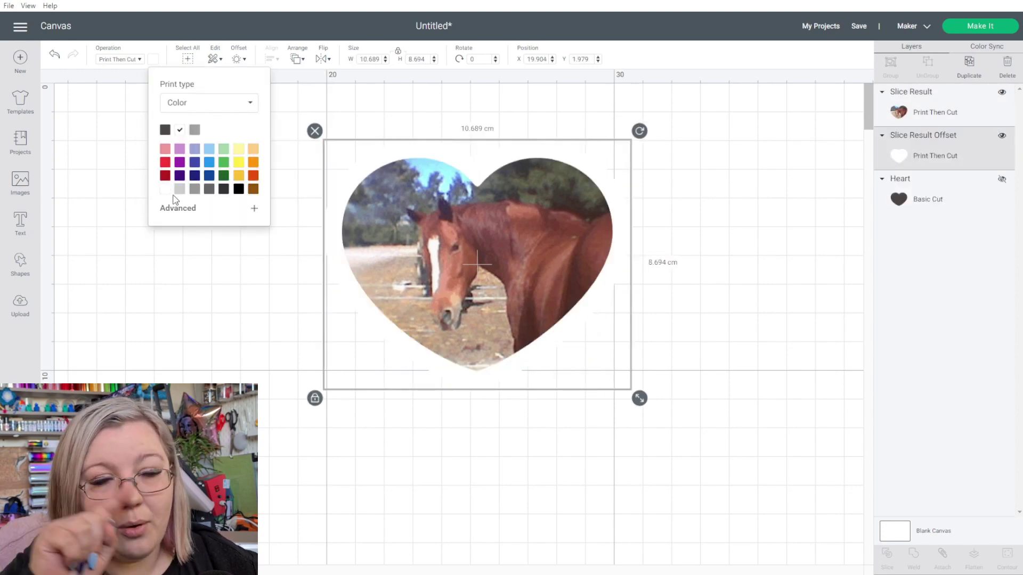
click(194, 162)
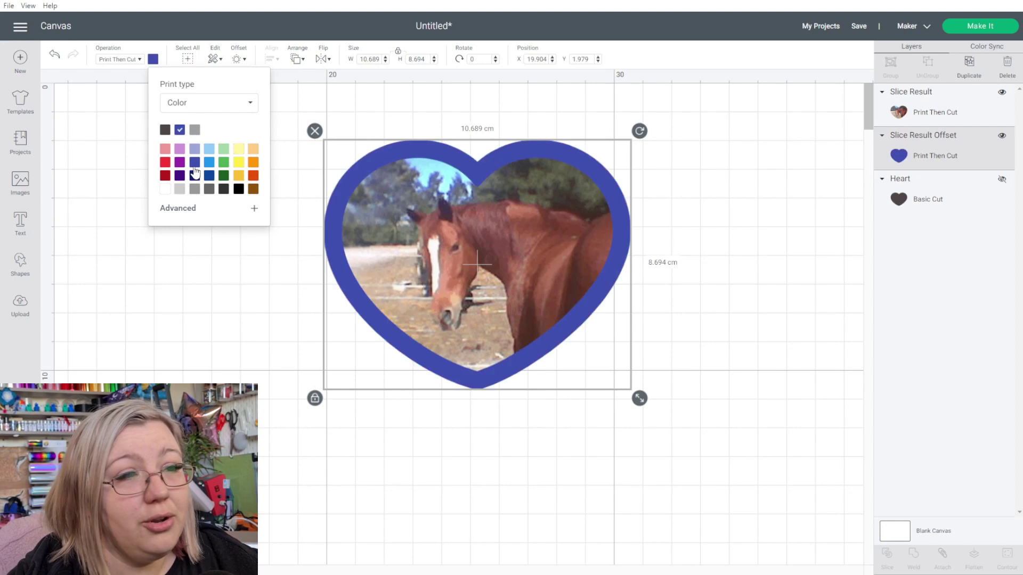
click(165, 165)
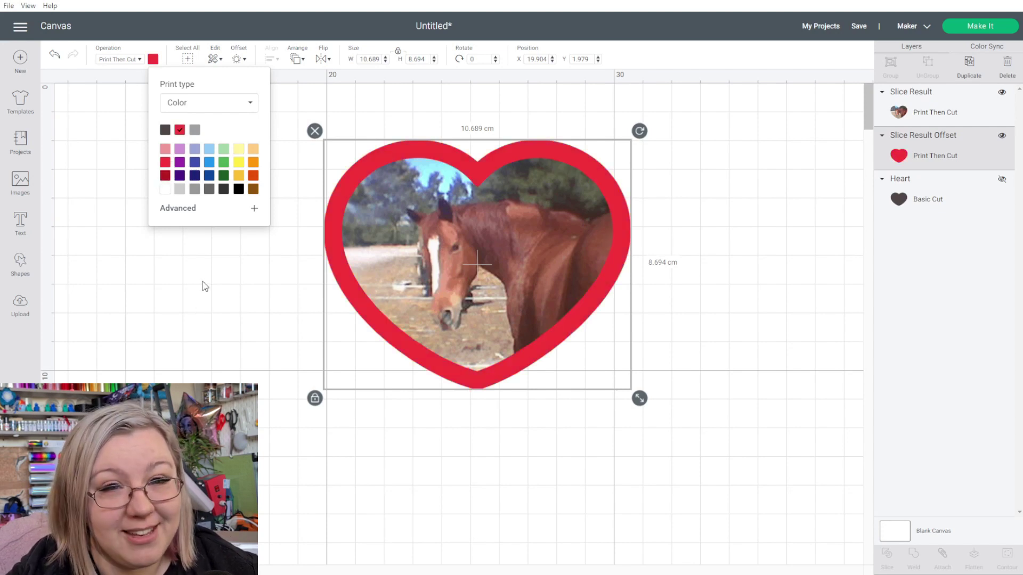
shift+click(956, 120)
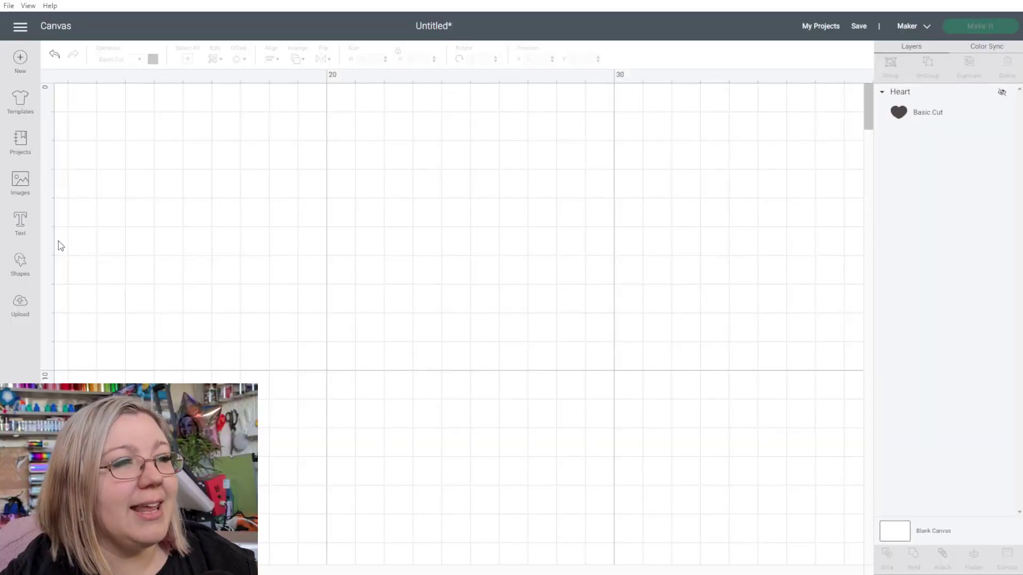
Insert the I'm That Mom #SORRYNOTSORRY image from the Images library.
click(23, 184)
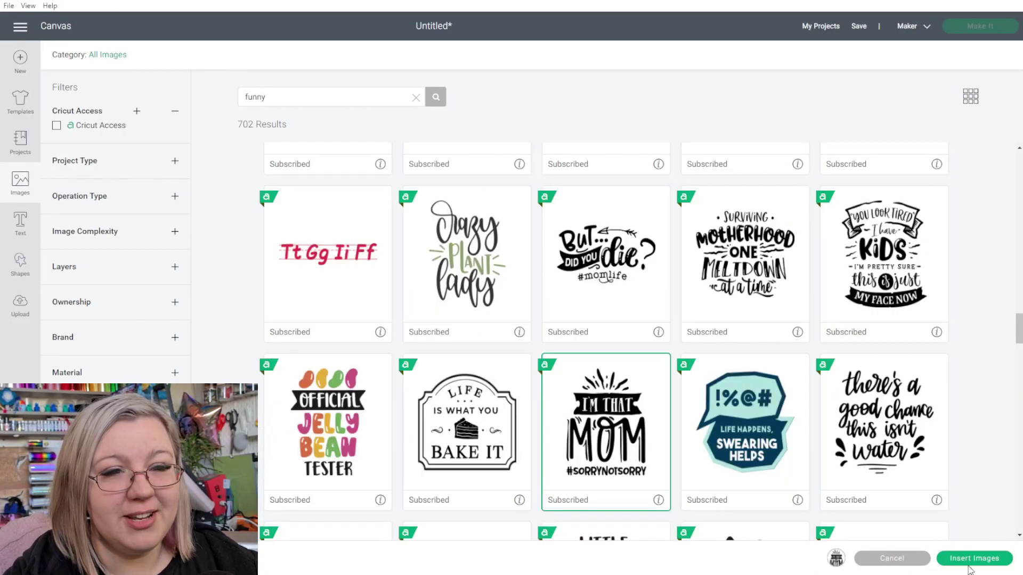
click(969, 566)
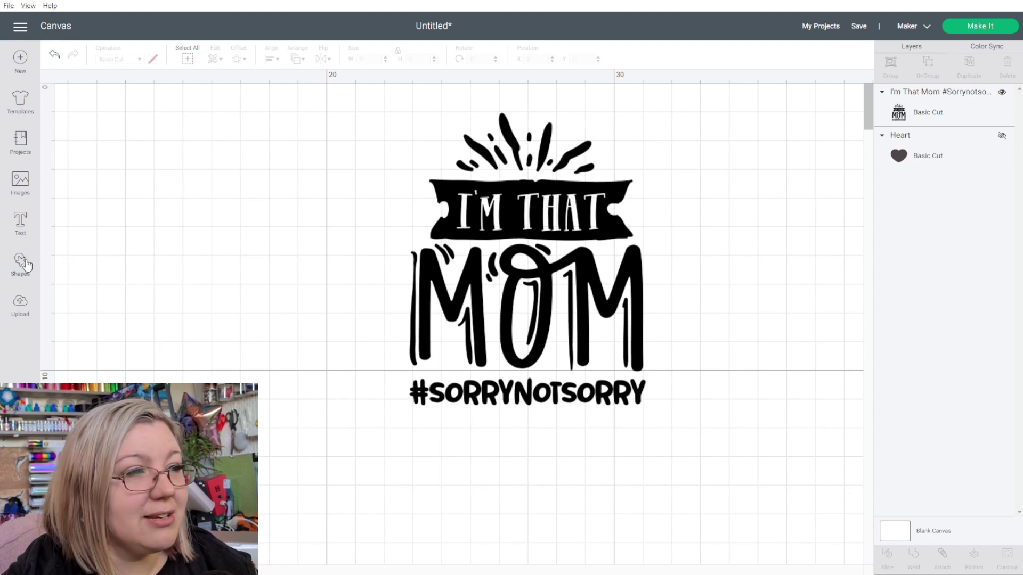
Add a square and stretch it into a wide rectangle over the #SORRYNOTSORRY line.
click(27, 265)
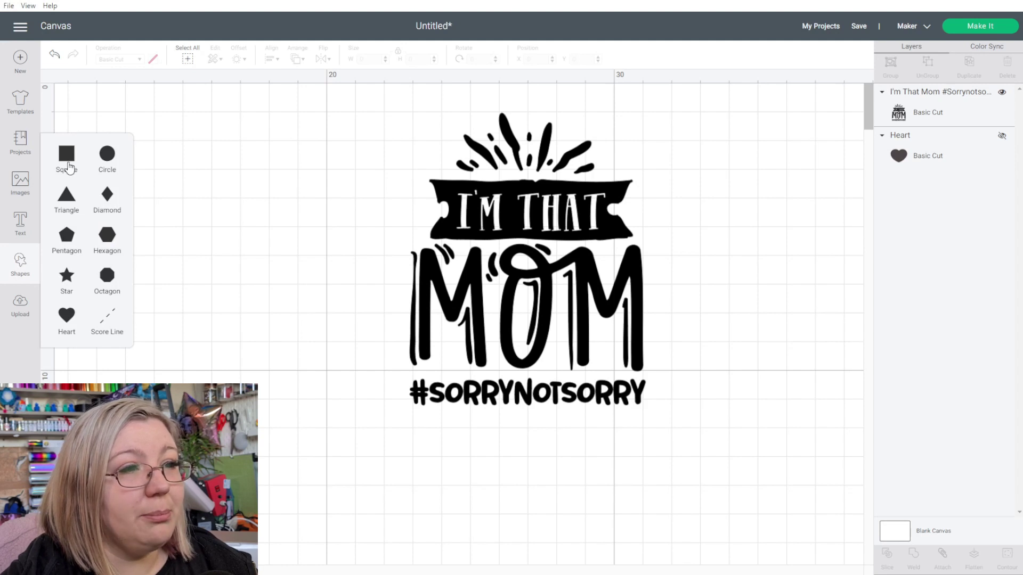
click(67, 165)
click(67, 165)
click(283, 429)
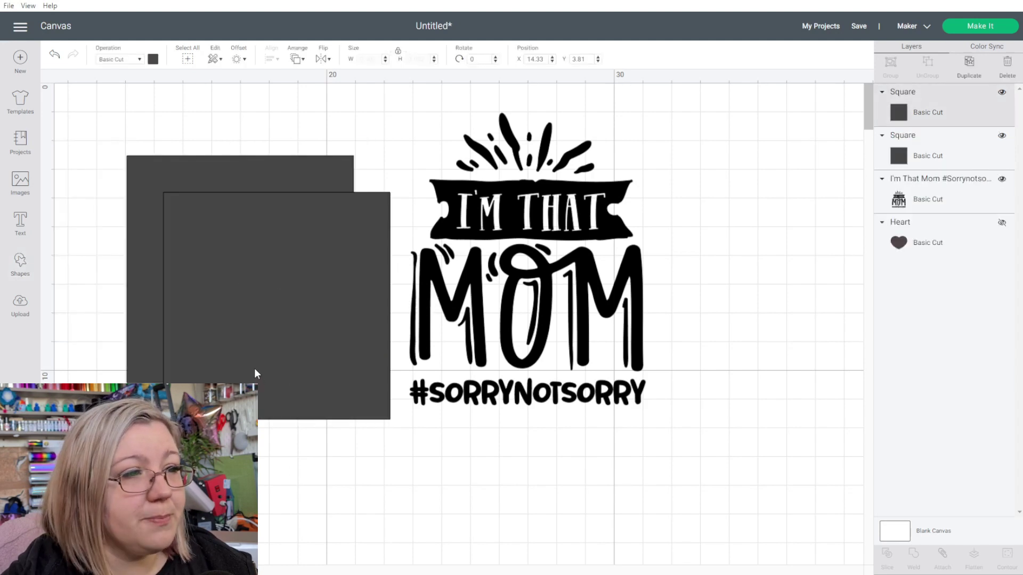
click(253, 372)
drag(399, 427, 394, 418)
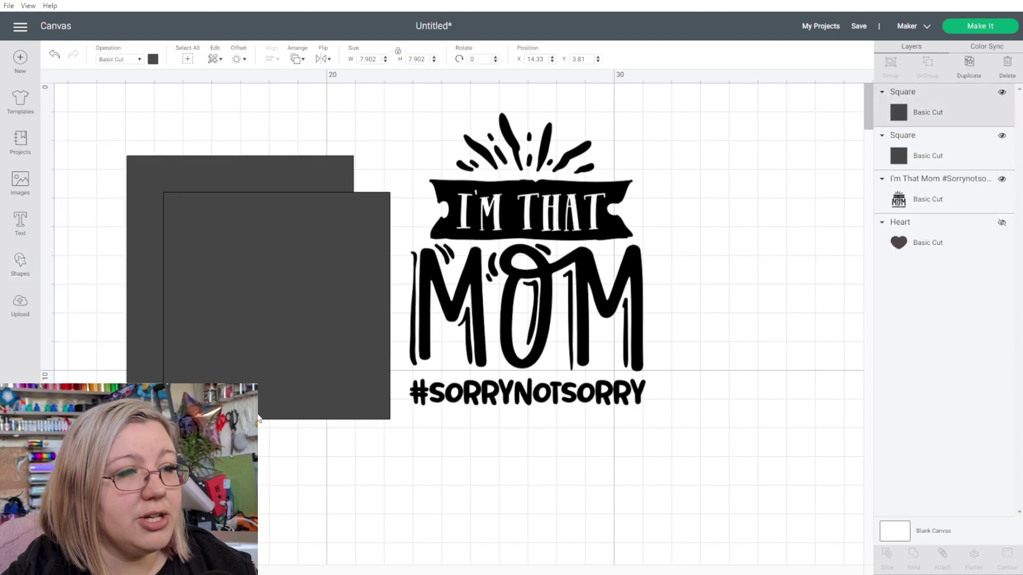
drag(209, 376, 268, 413)
drag(459, 471, 528, 338)
drag(433, 305, 597, 441)
Slice the rectangle with the design, delete the leftovers, and set #SORRYNOTSORRY below MOM.
click(772, 420)
drag(770, 410, 569, 249)
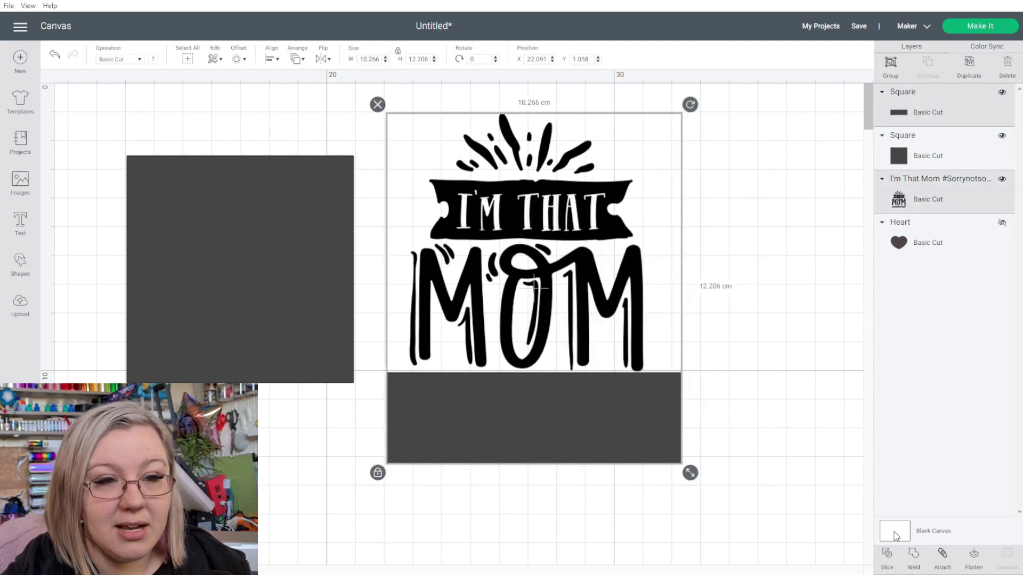
click(895, 563)
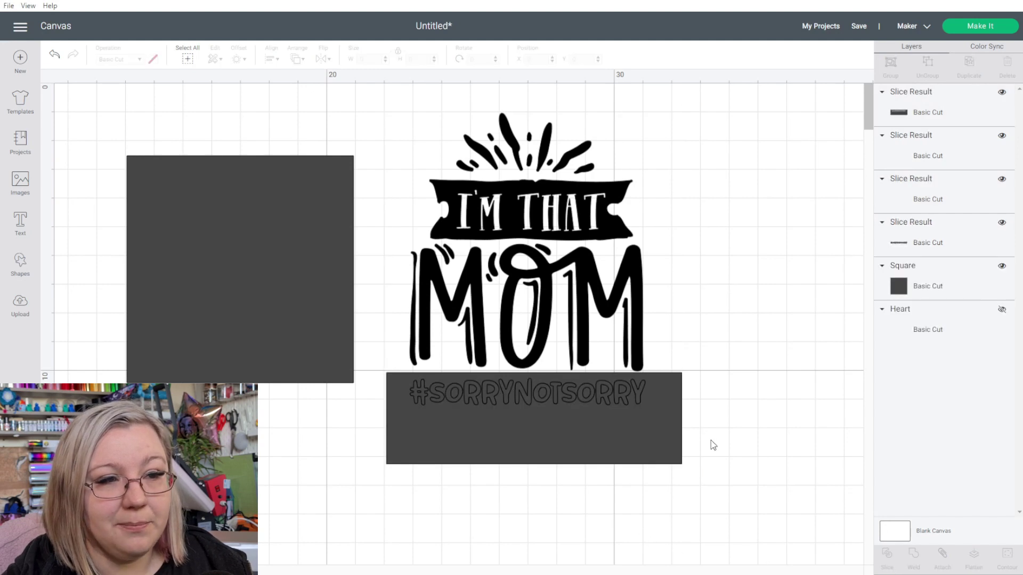
drag(666, 426, 540, 514)
key(Delete)
drag(556, 397, 487, 469)
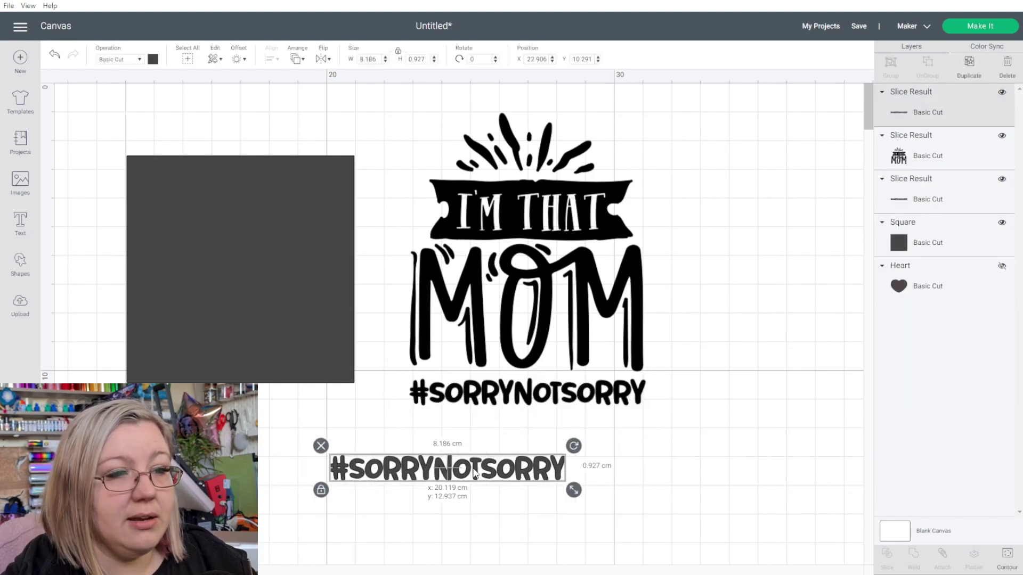
key(Delete)
drag(538, 395, 542, 475)
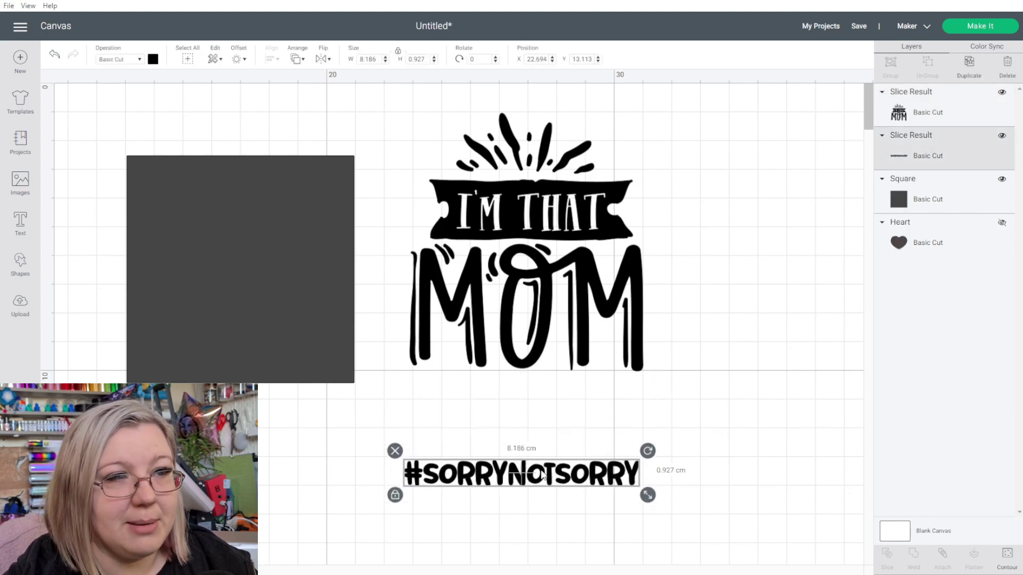
Reshape the grey square into a wide rectangle covering the I'M THAT banner.
click(261, 325)
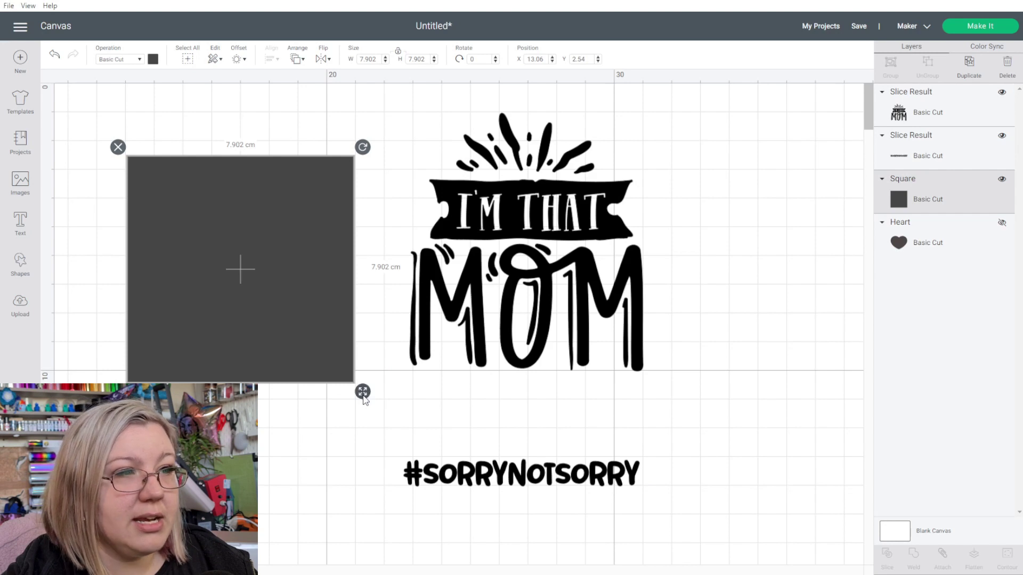
drag(362, 392, 398, 313)
drag(210, 255, 516, 182)
drag(727, 351, 426, 86)
drag(621, 200, 545, 225)
Slice the banner away from MOM and delete the grey leftover and duplicate I'M THAT piece.
drag(724, 201, 395, 382)
click(887, 558)
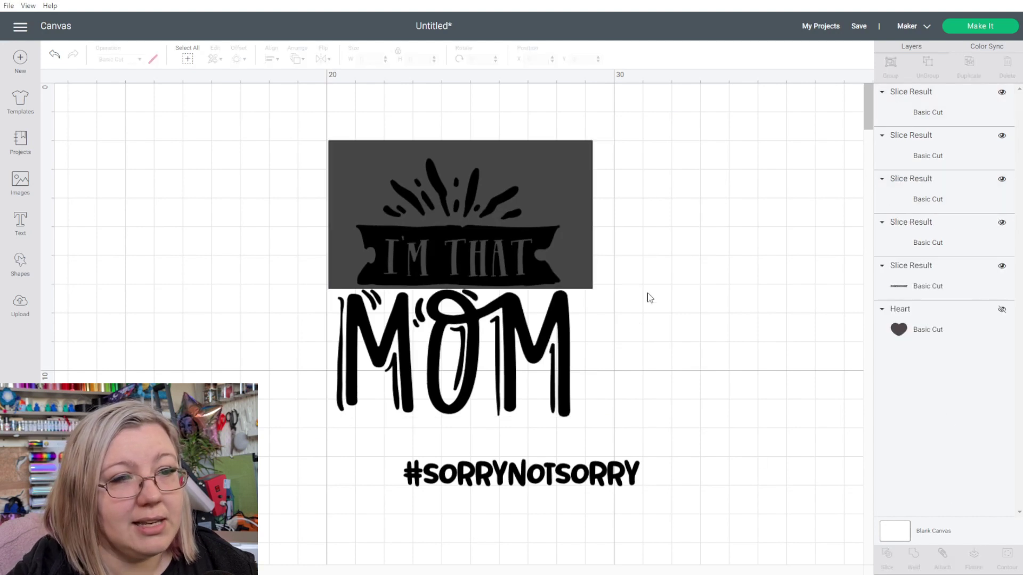
click(584, 166)
key(Delete)
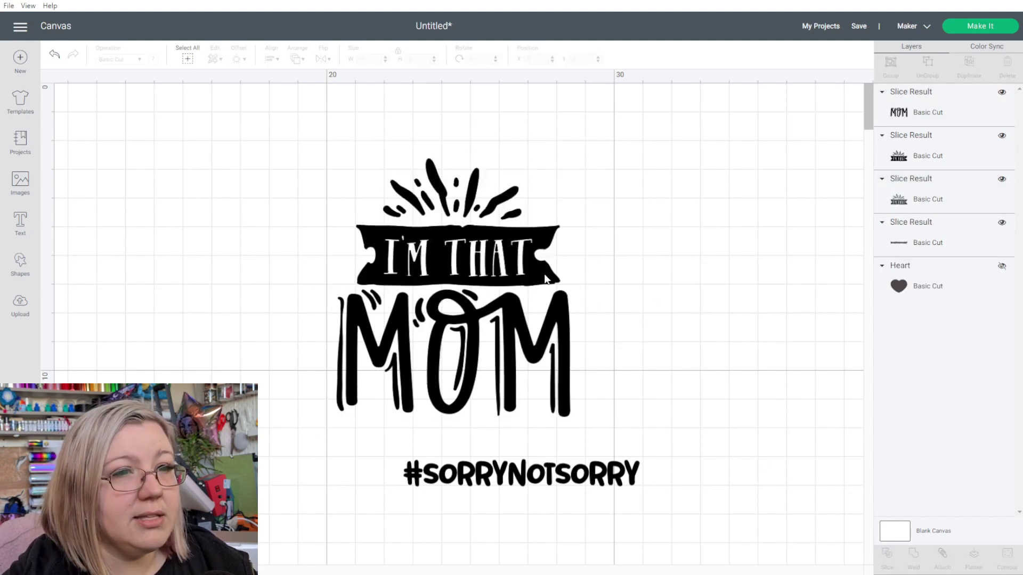
drag(507, 269, 393, 287)
click(525, 270)
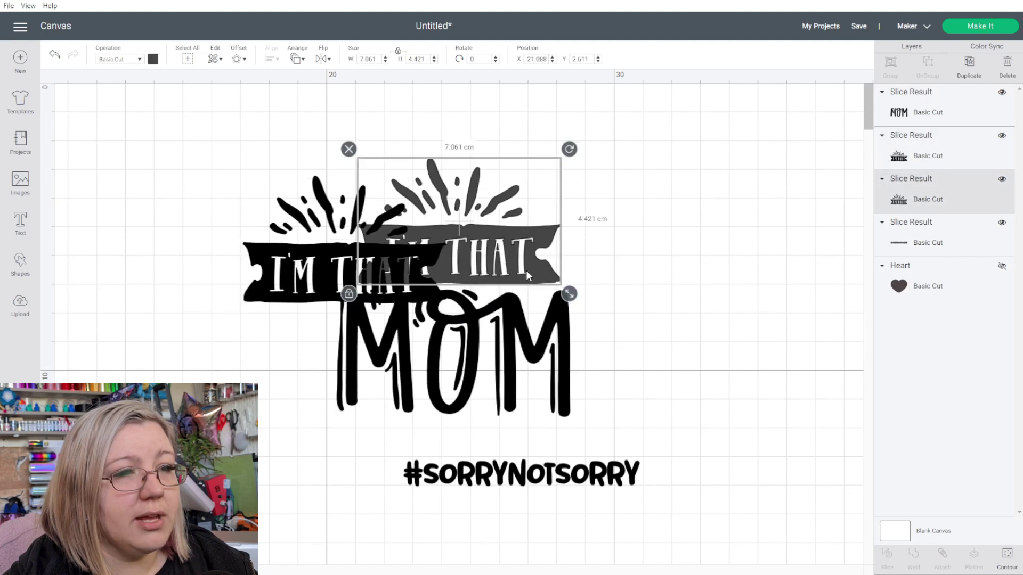
key(Delete)
Spread out the pieces: I'M THAT banner left, MOM up, #SORRYNOTSORRY below MOM.
drag(332, 305, 397, 334)
drag(341, 274, 254, 283)
drag(472, 346, 469, 277)
drag(501, 461, 521, 447)
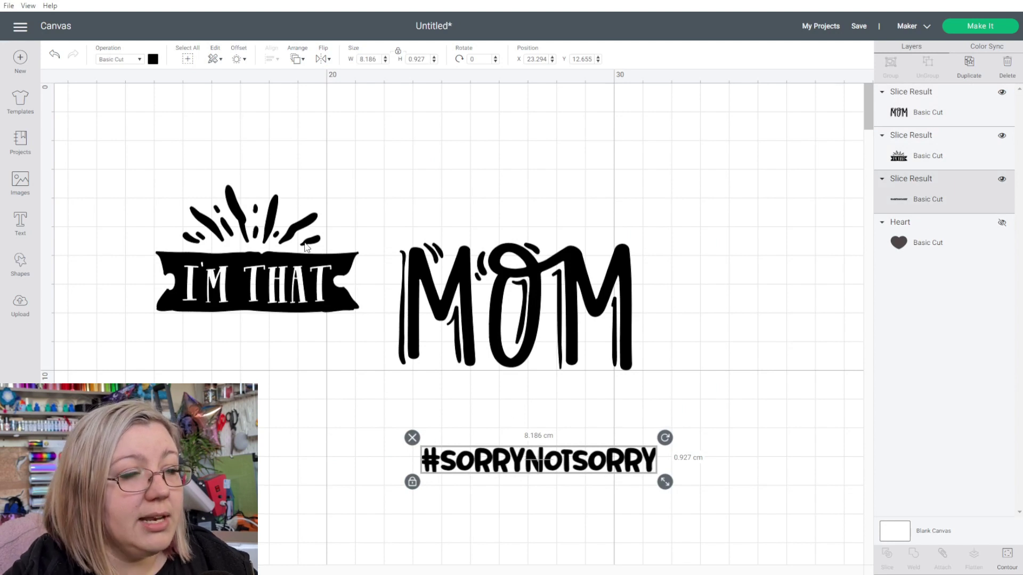
click(263, 230)
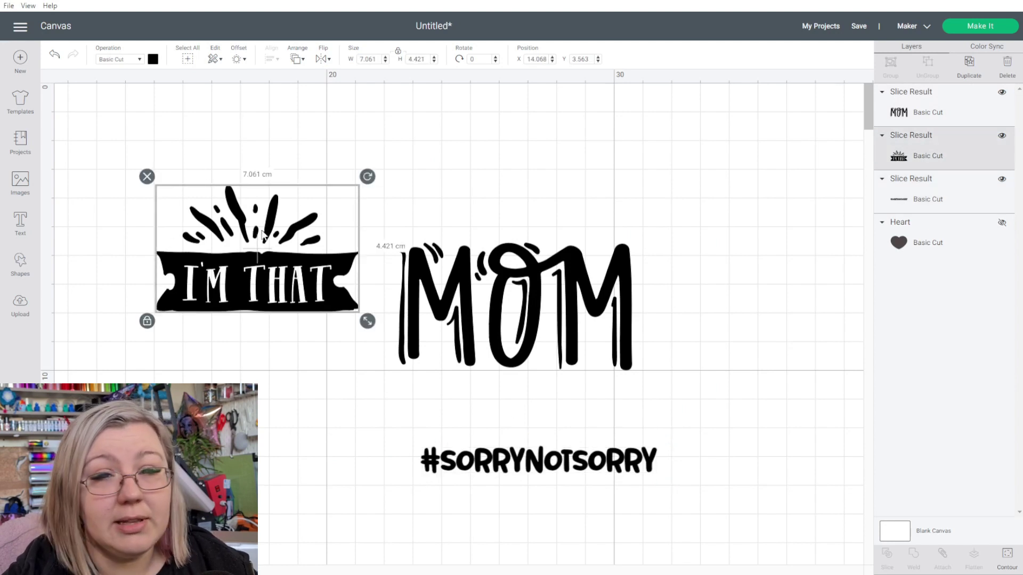
Slice the burst off the I'M THAT banner with a new rectangle and delete the grey leftovers.
click(88, 247)
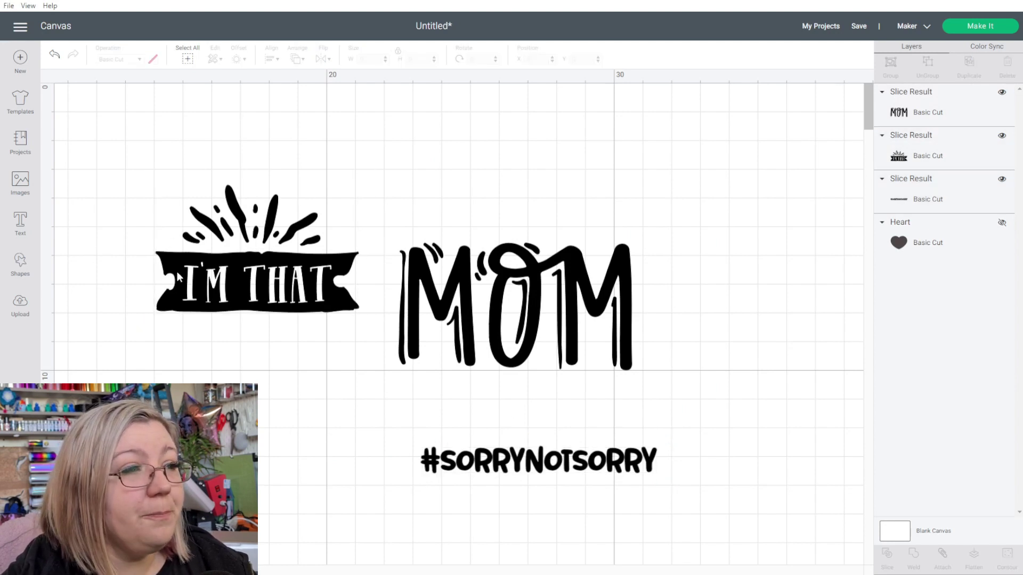
click(67, 167)
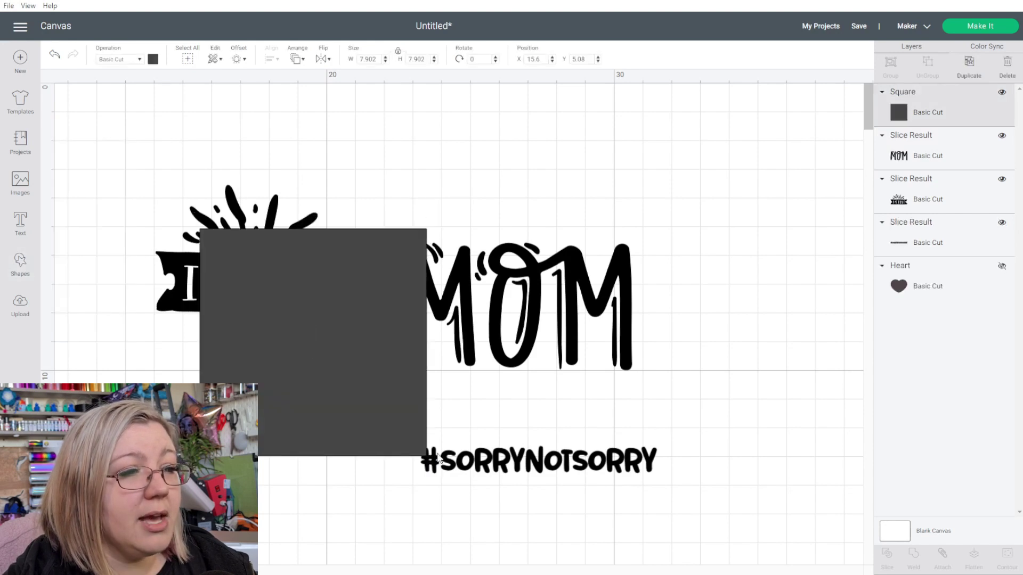
drag(426, 456, 363, 222)
drag(289, 223, 226, 390)
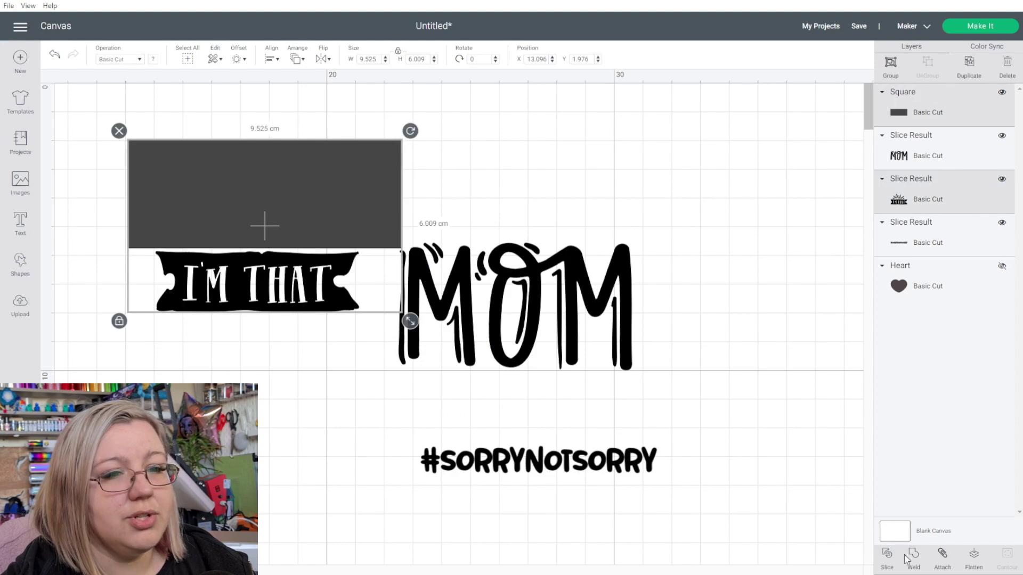
click(887, 557)
click(304, 170)
key(Delete)
click(275, 221)
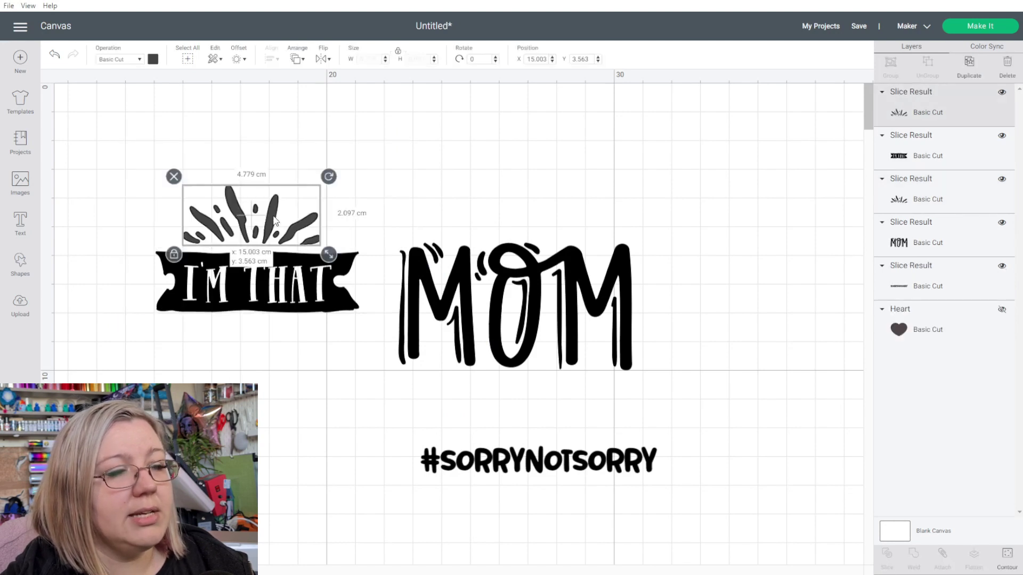
key(Delete)
Move the black burst and banner together above MOM and enlarge them.
drag(229, 221, 303, 205)
shift+click(291, 269)
drag(290, 269, 581, 187)
mouse_move(606, 219)
mouse_down()
mouse_move(647, 241)
mouse_move(620, 228)
mouse_up()
Colour the burst orange, MOM blue and #SORRYNOTSORRY red.
click(755, 113)
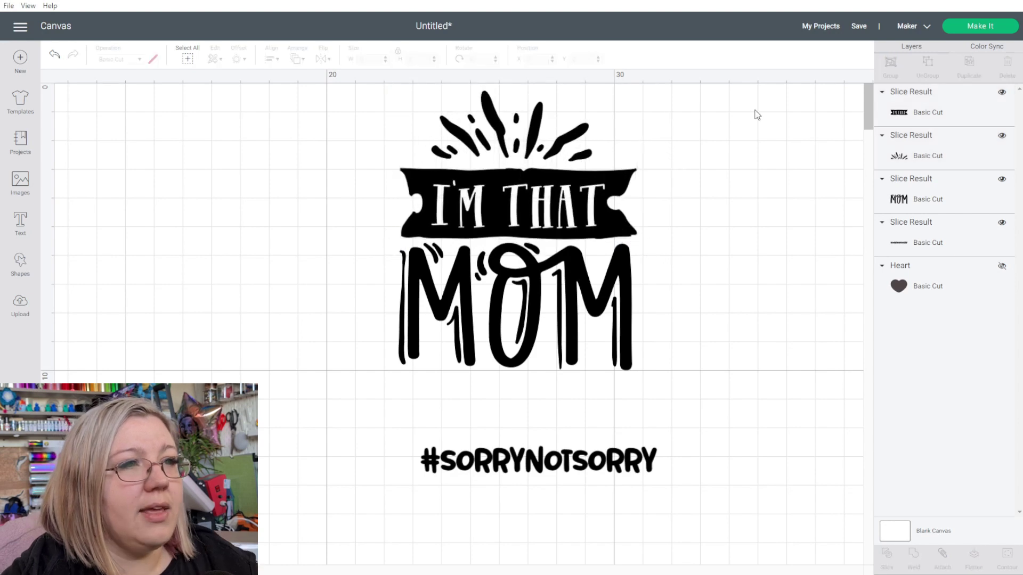
click(537, 136)
click(153, 59)
click(254, 145)
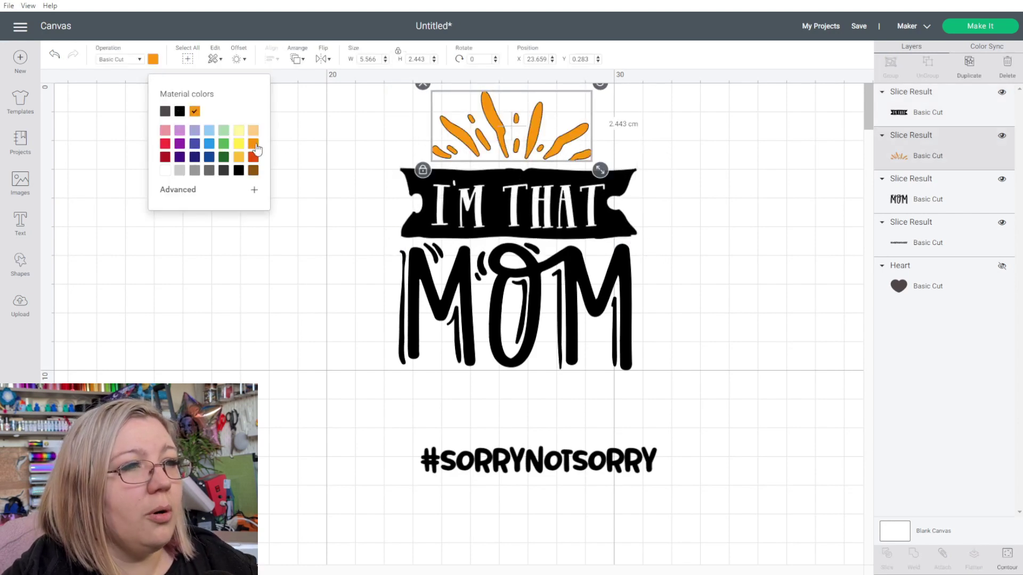
click(438, 216)
click(454, 297)
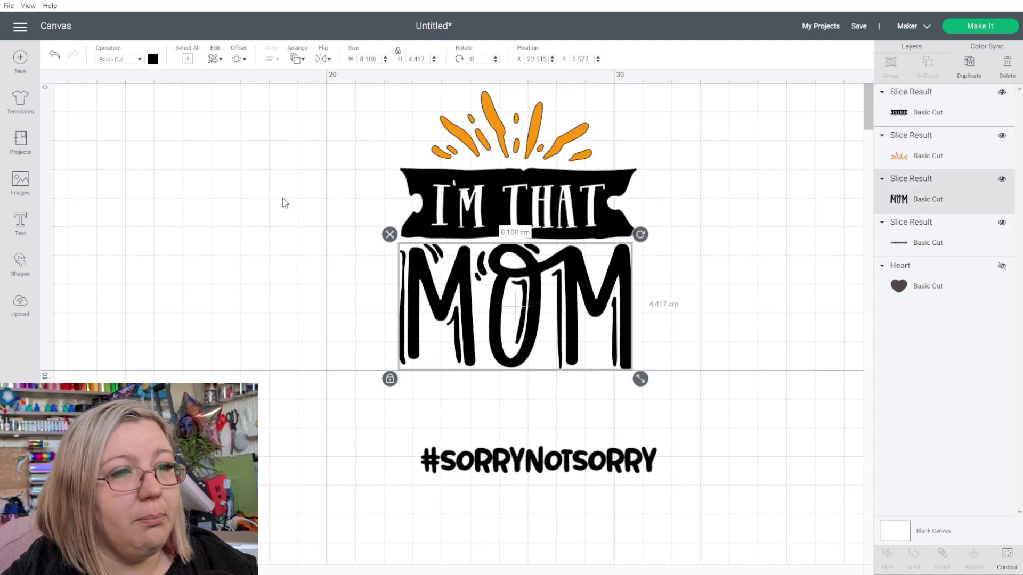
click(153, 59)
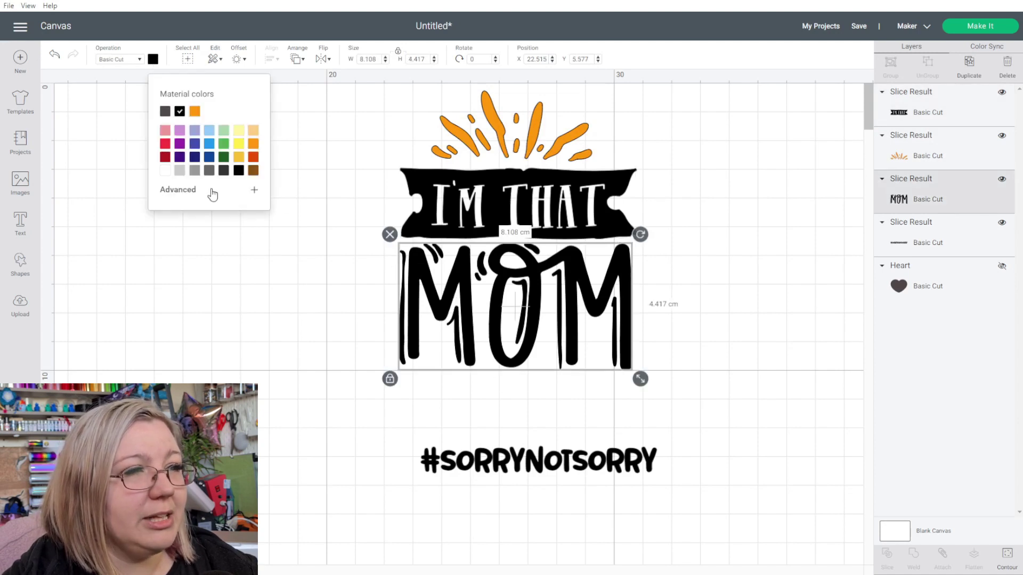
click(194, 152)
click(517, 473)
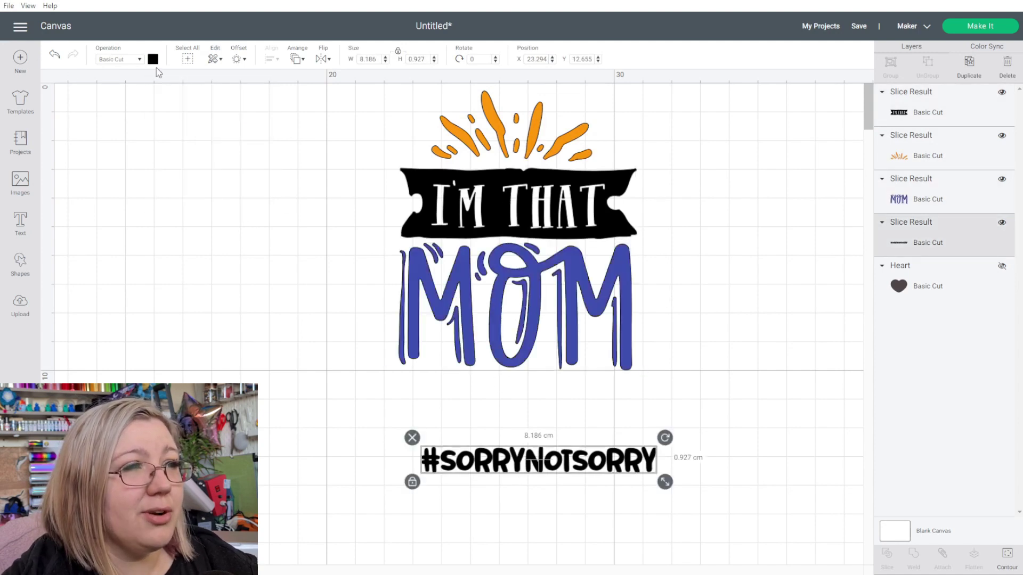
click(153, 59)
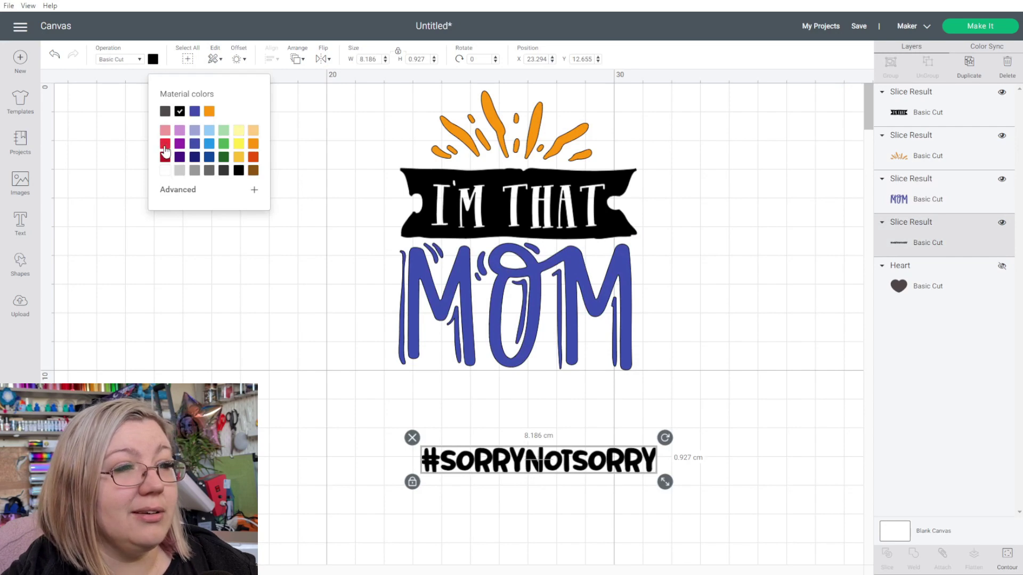
click(166, 143)
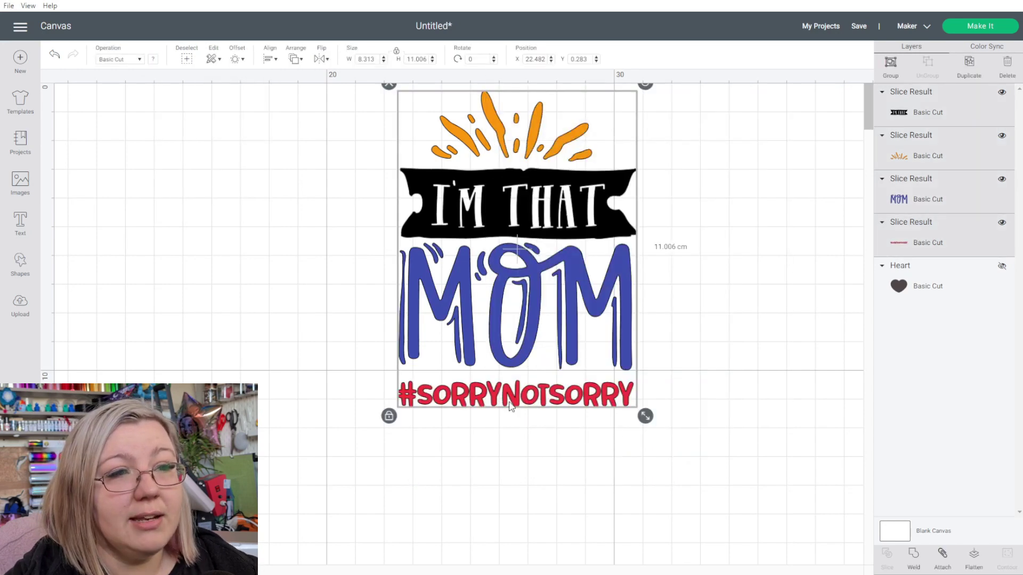
Resize #SORRYNOTSORRY to 8.27 × 1.839 cm and fit it snugly beneath MOM.
drag(631, 219, 602, 258)
click(721, 229)
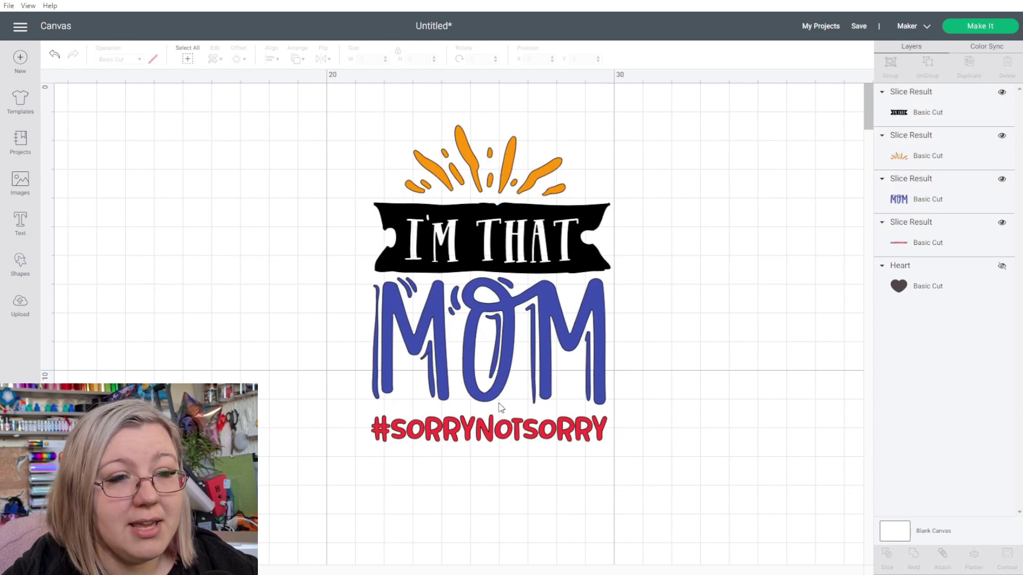
click(502, 421)
drag(617, 449, 472, 434)
drag(787, 472, 709, 450)
drag(478, 445, 528, 443)
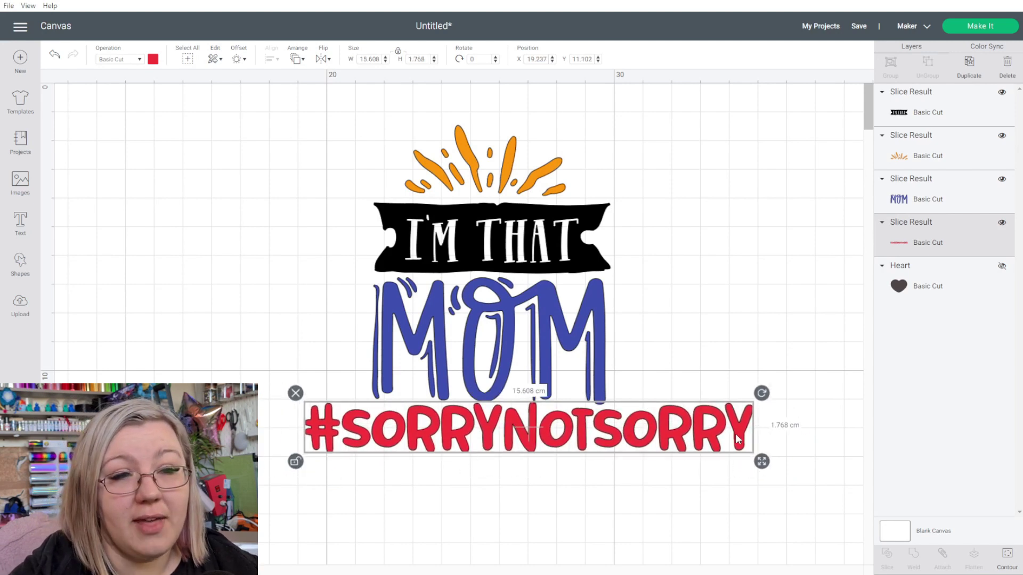
drag(762, 461, 616, 449)
click(718, 404)
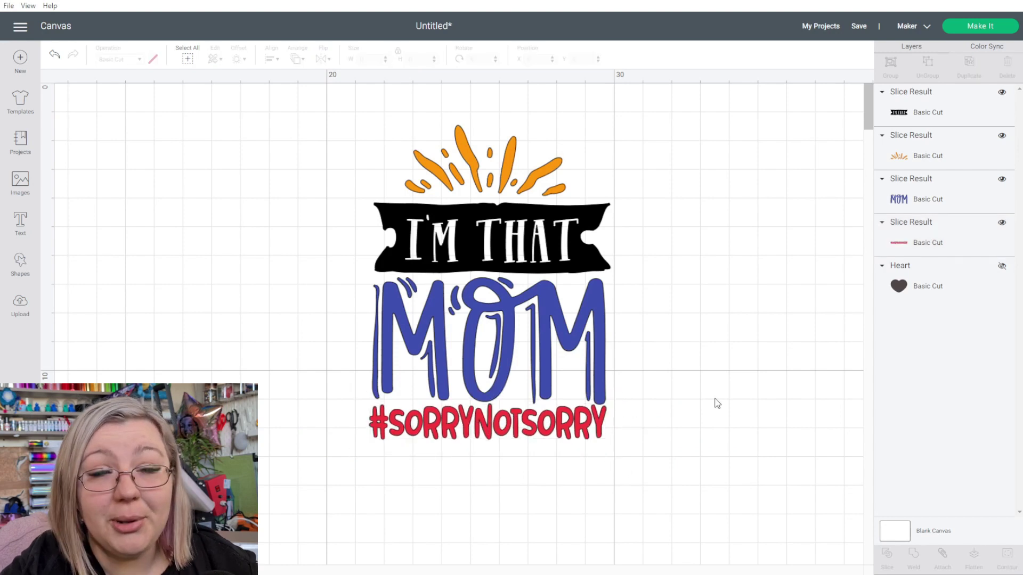